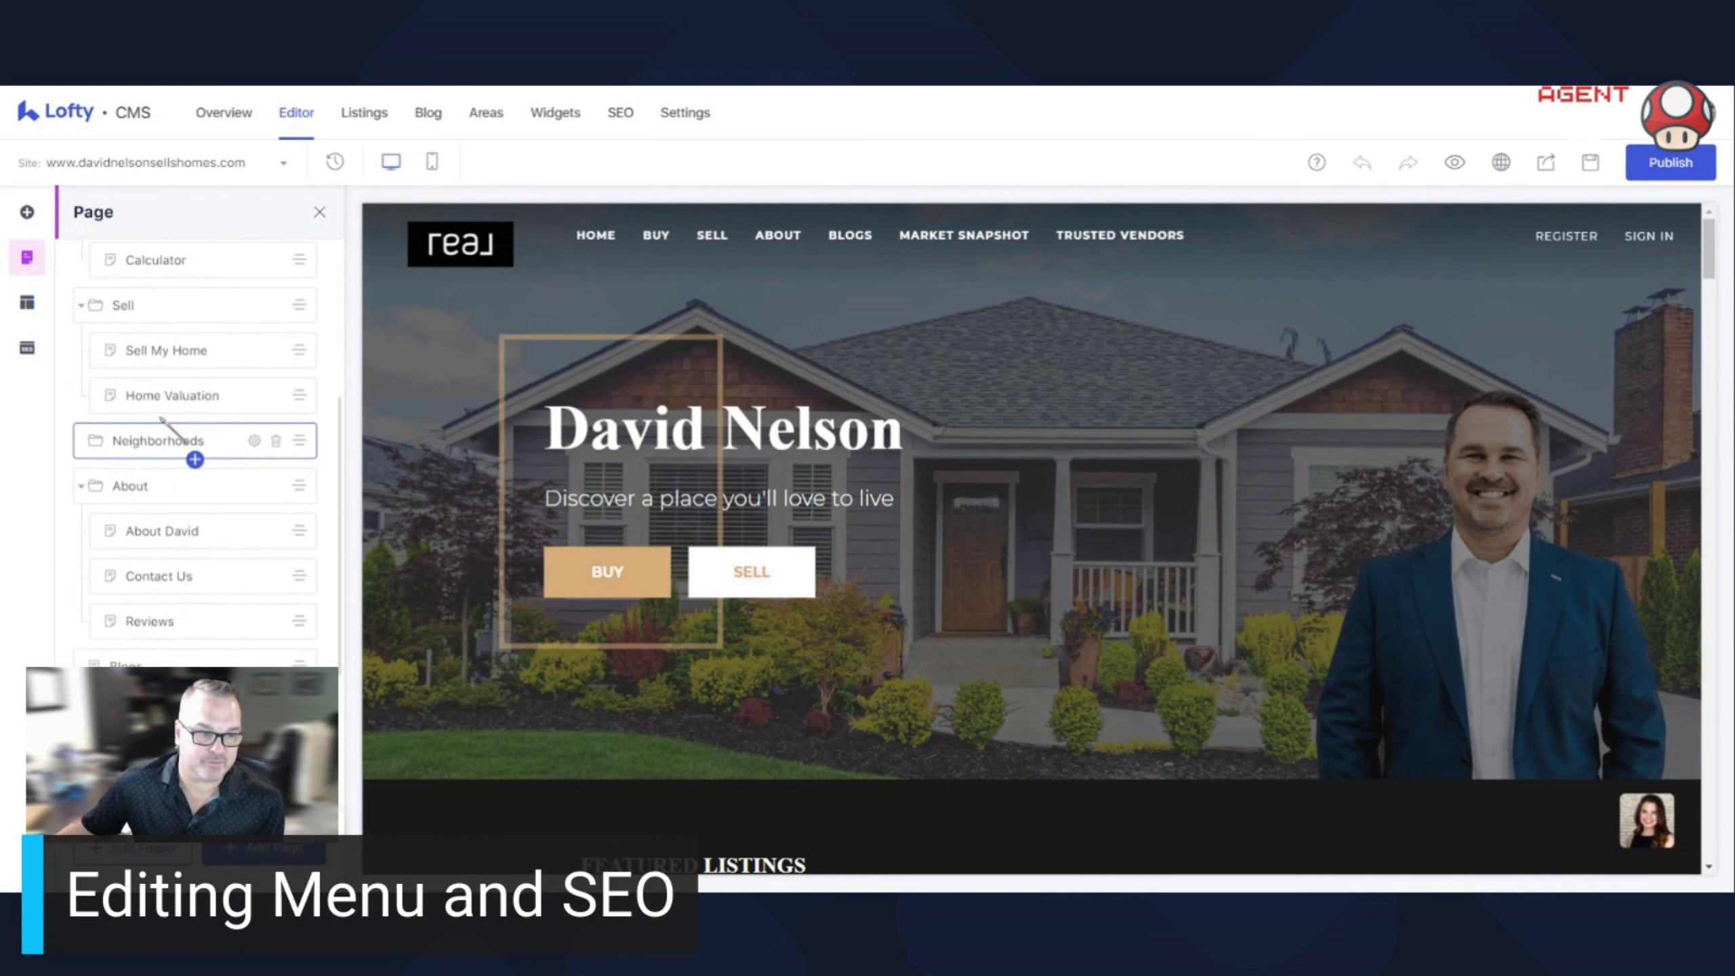
scroll(185, 608, "up", 8)
scroll(198, 410, "up", 3)
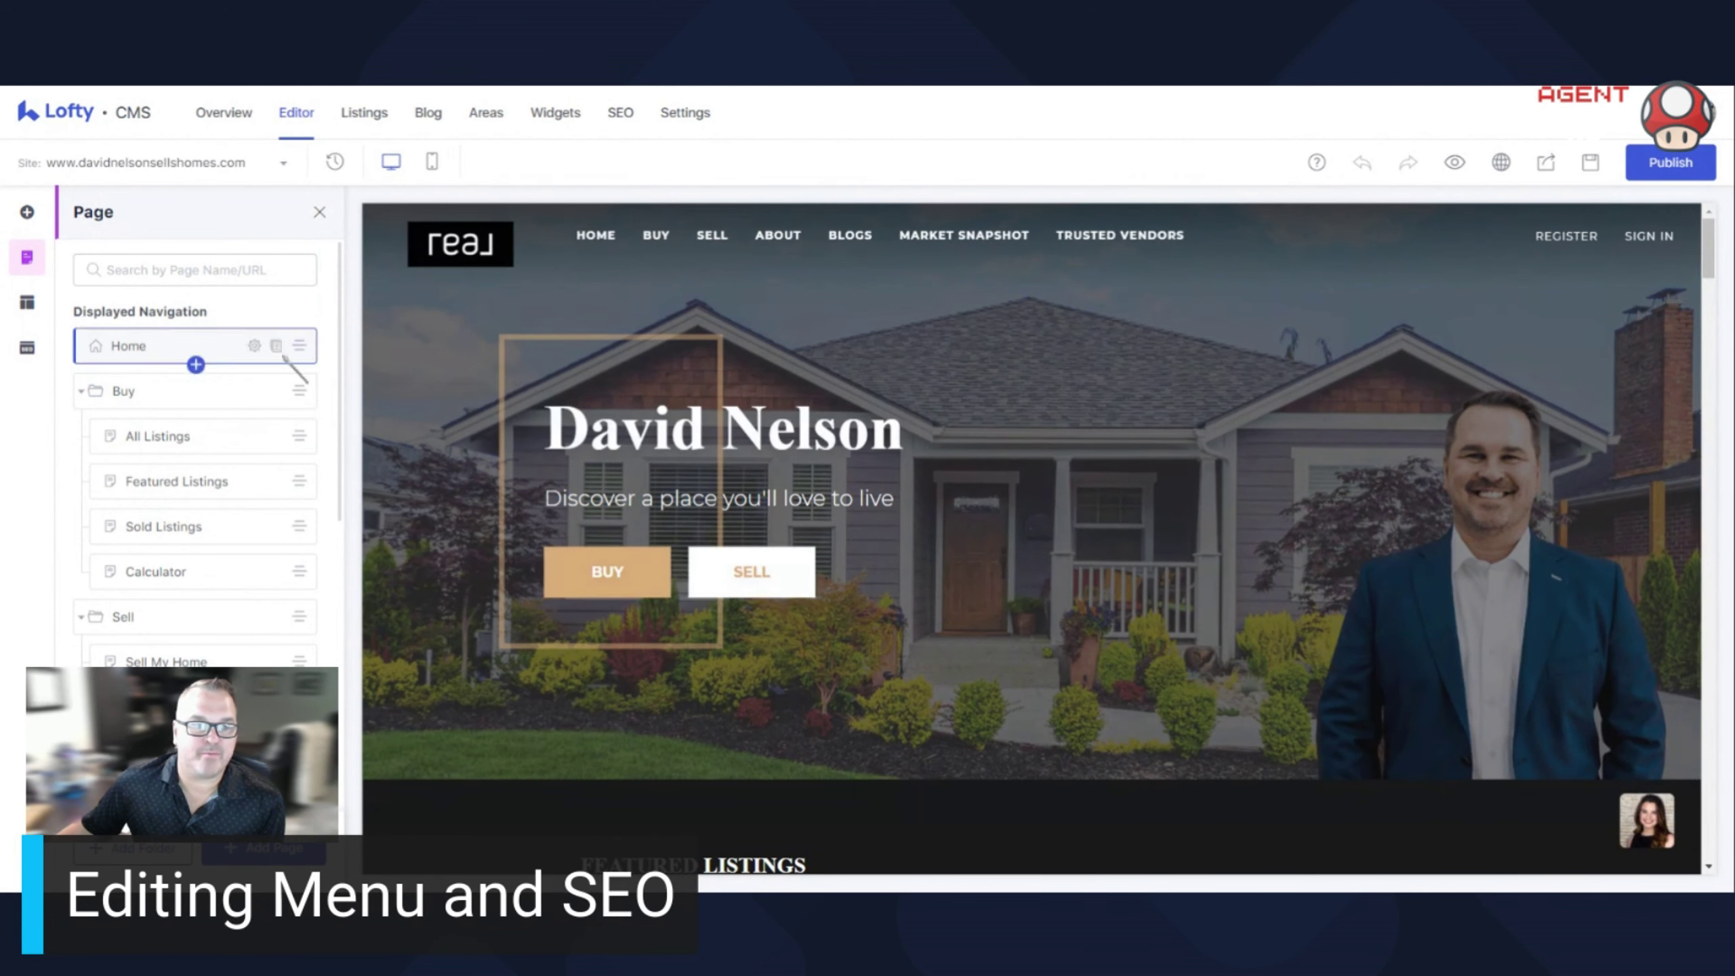
double_click(266, 402)
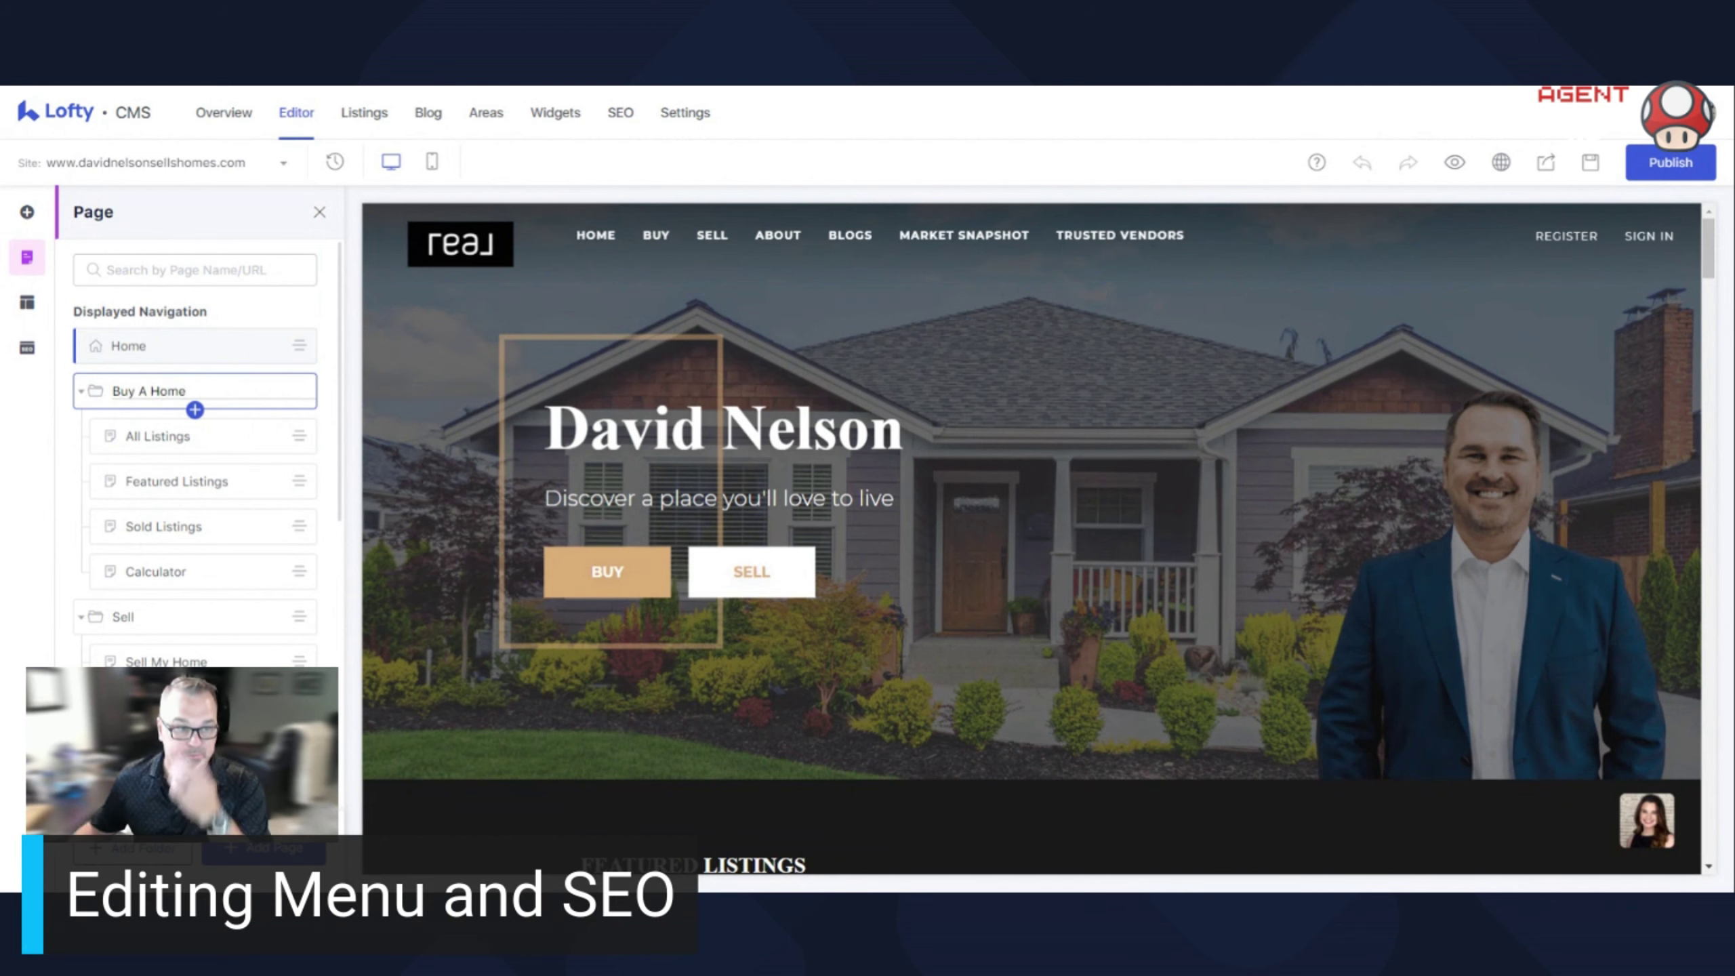
key("Return")
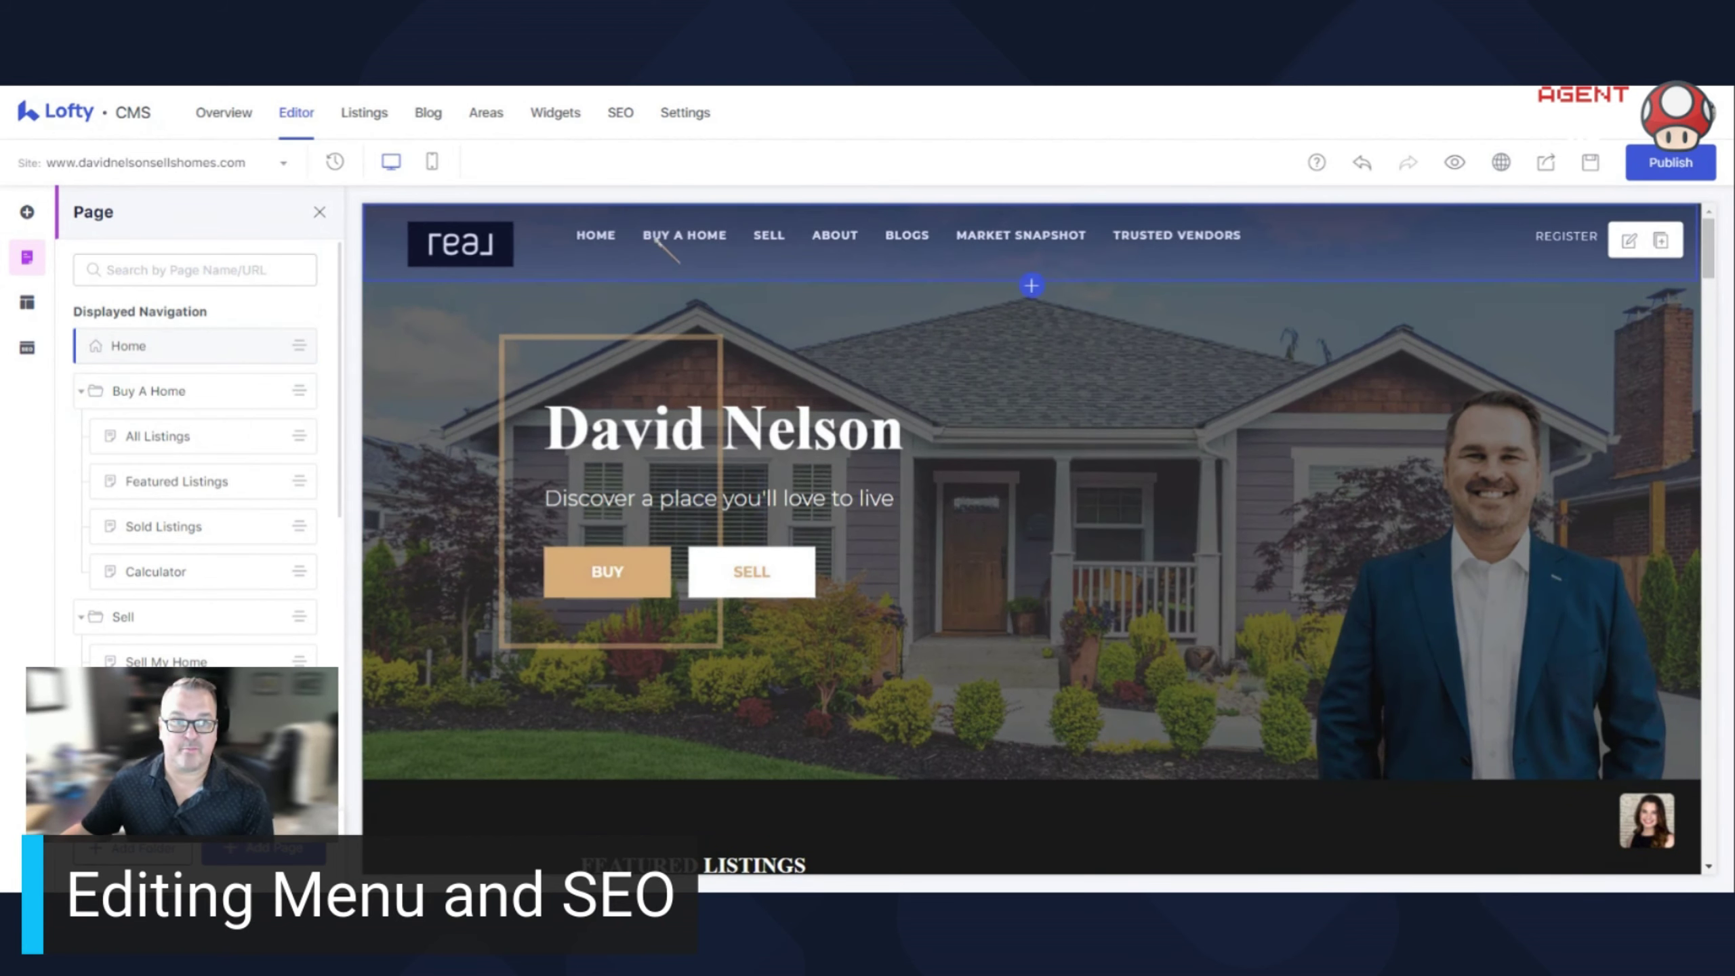
left_click(254, 391)
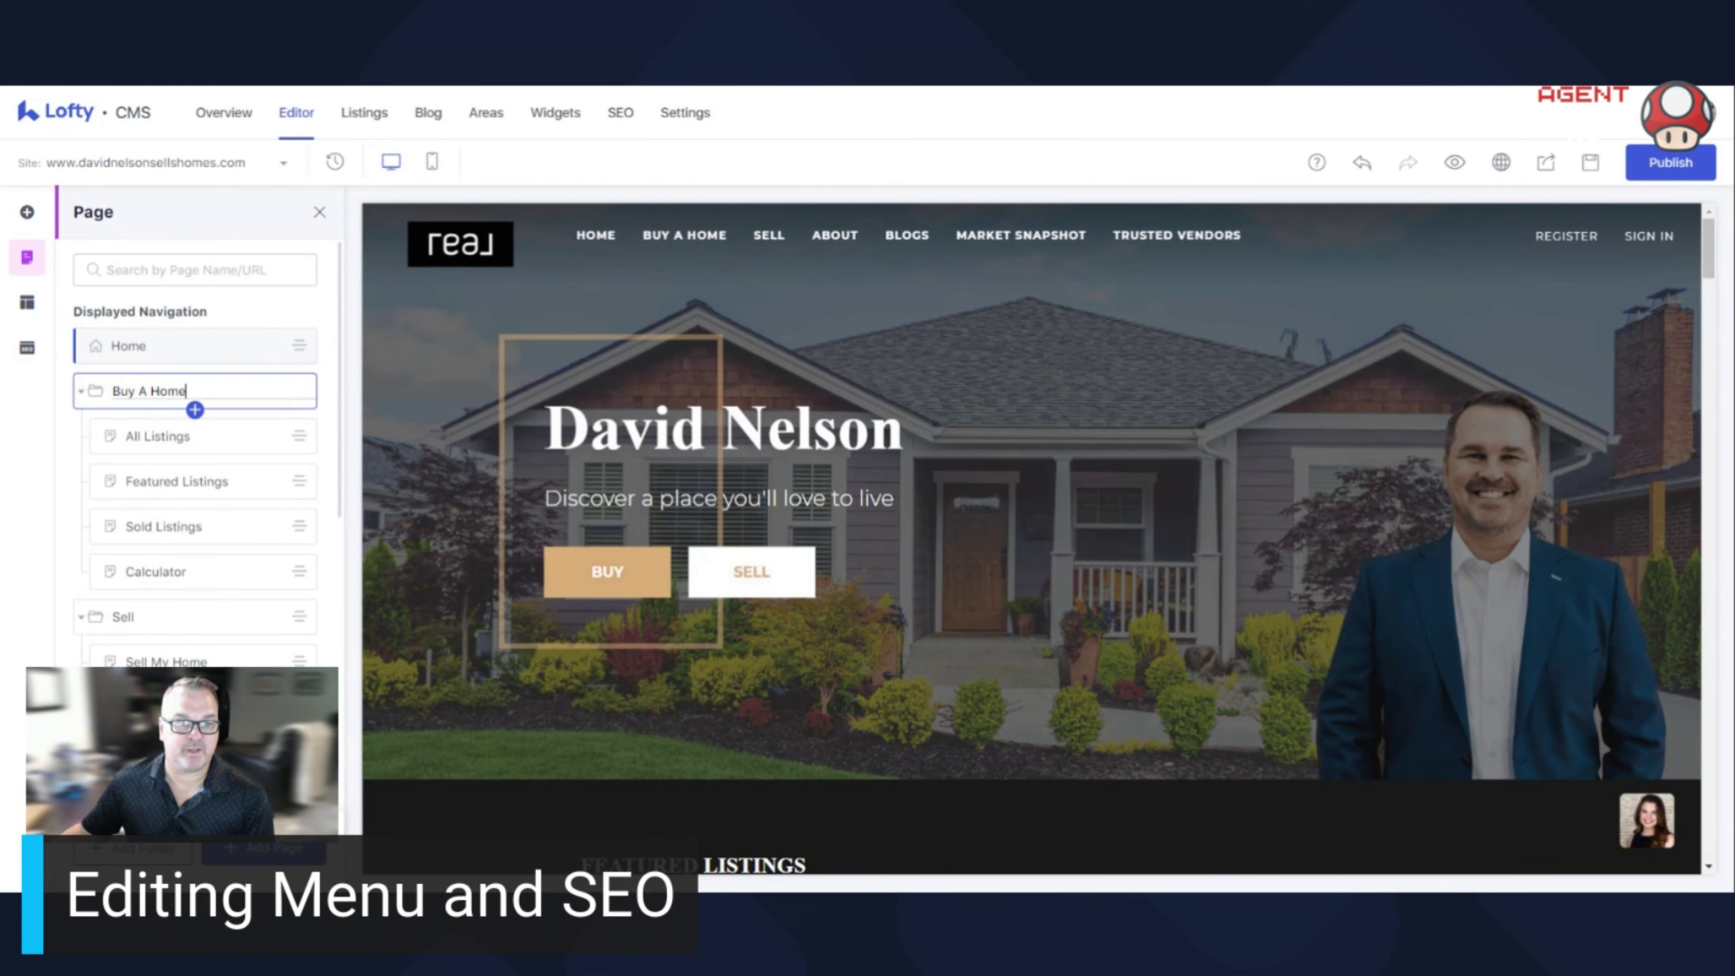
key("Return")
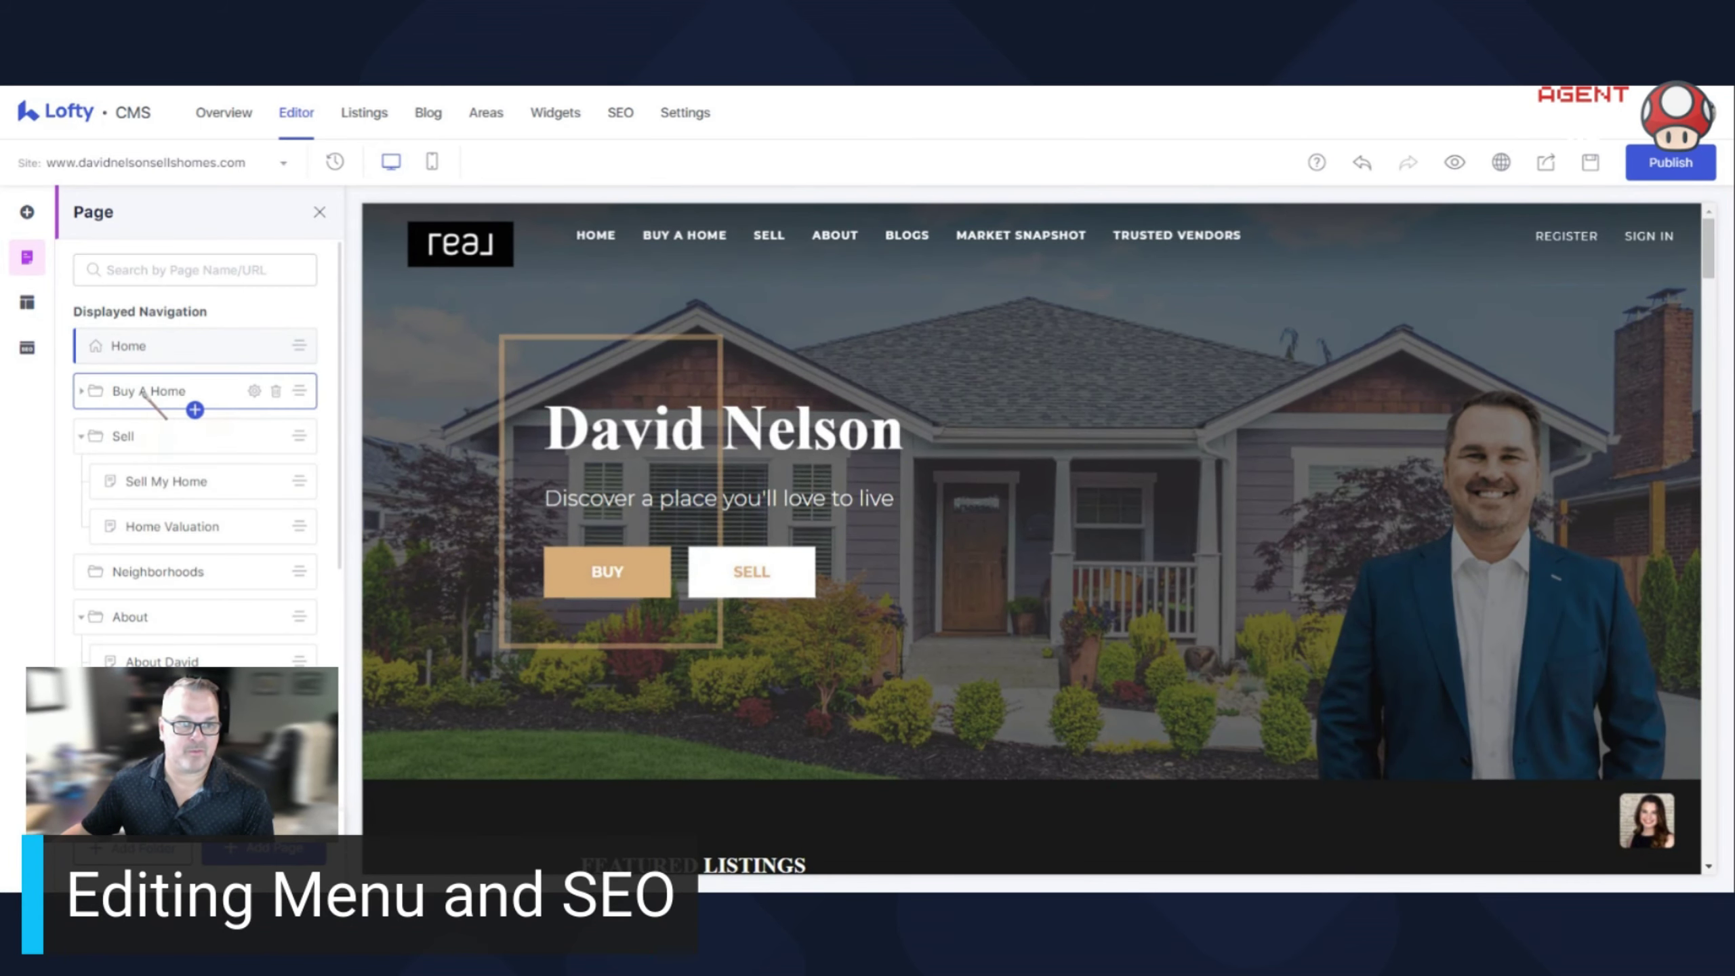
left_click(143, 390)
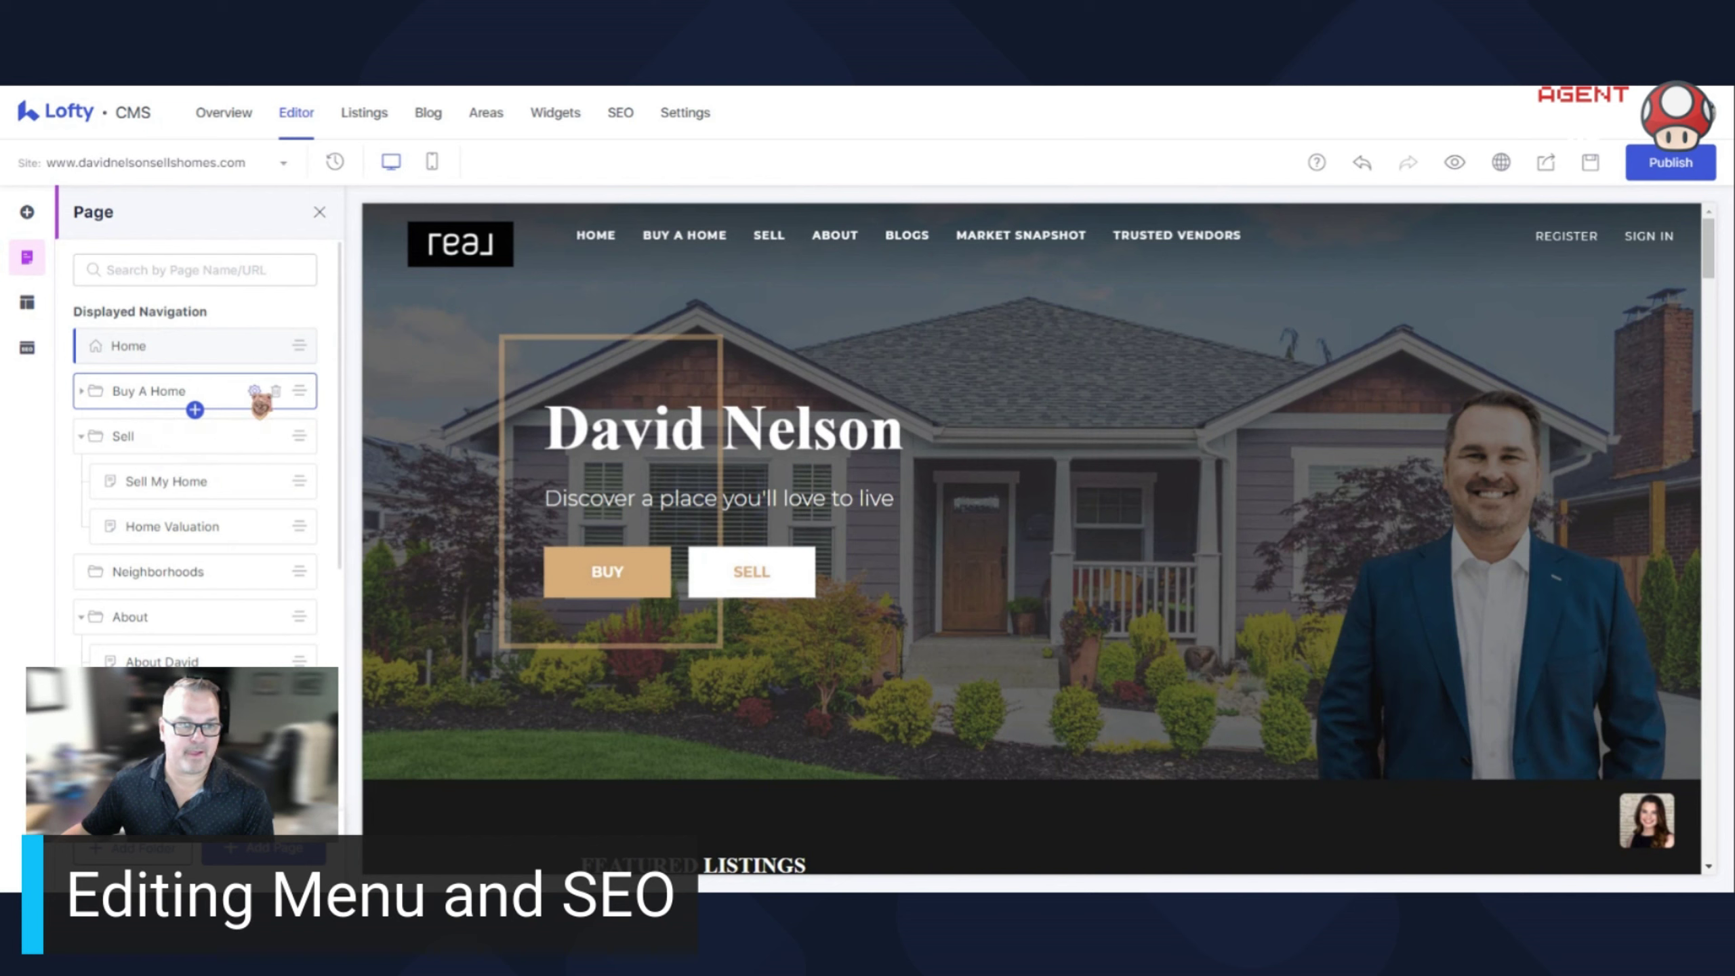
key("BackSpace")
key("BackSpace")
key("BackSpace")
key("BackSpace")
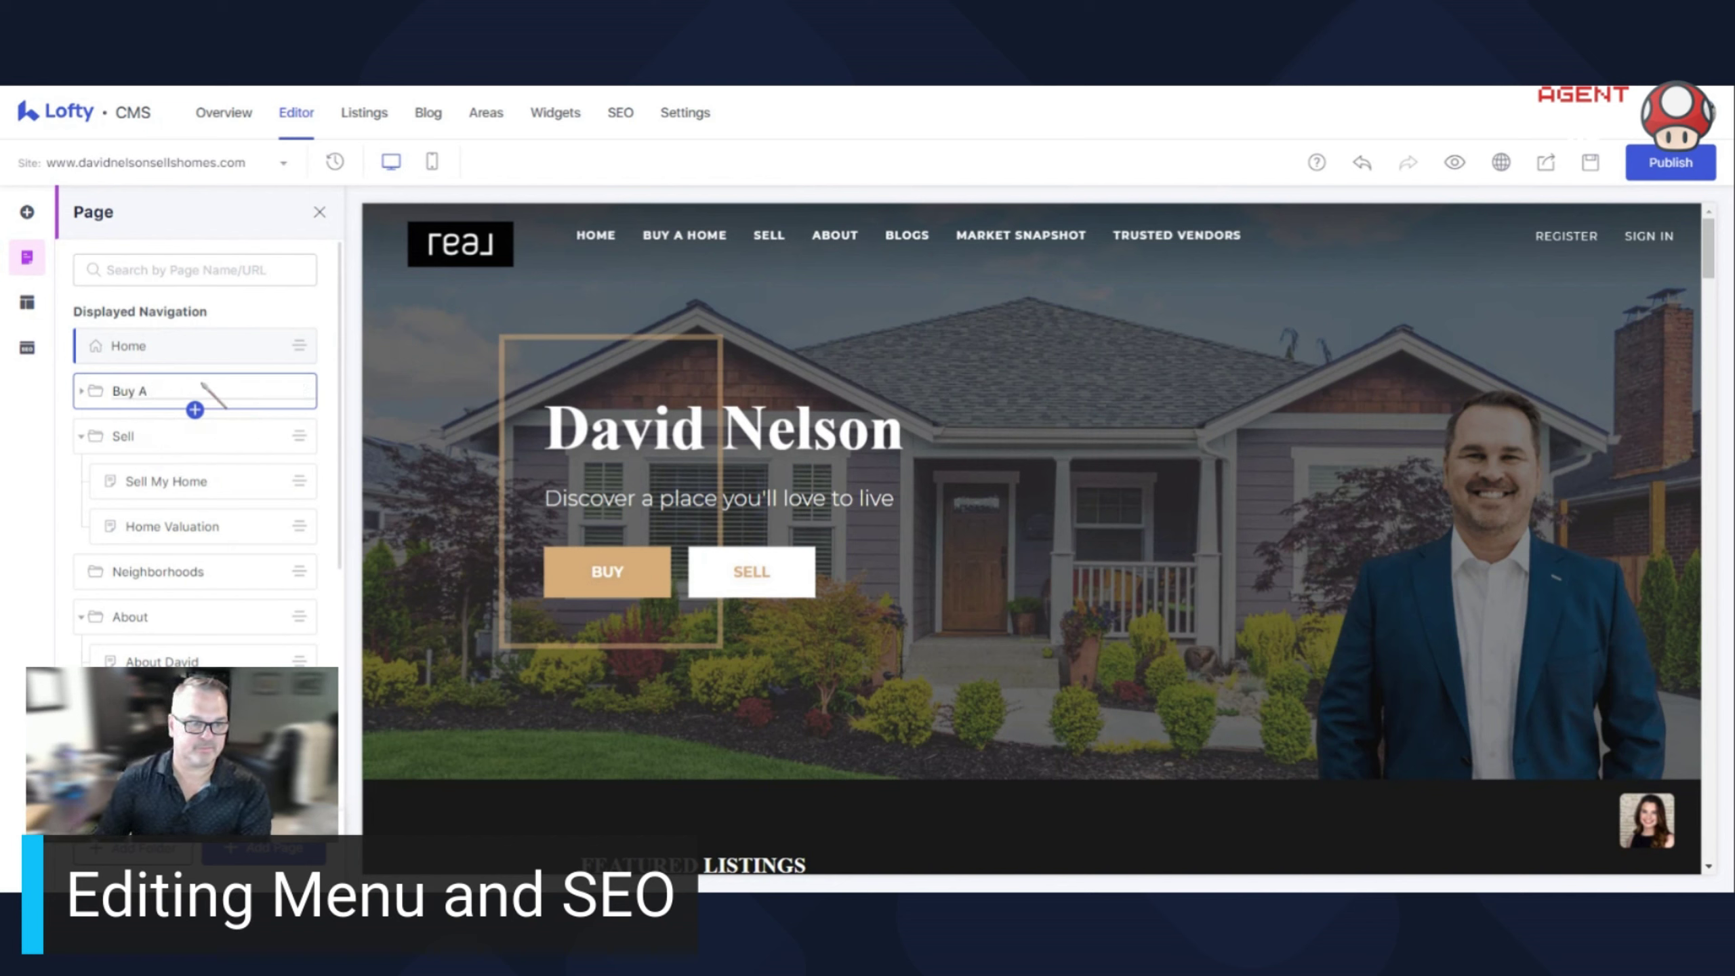
key("Return")
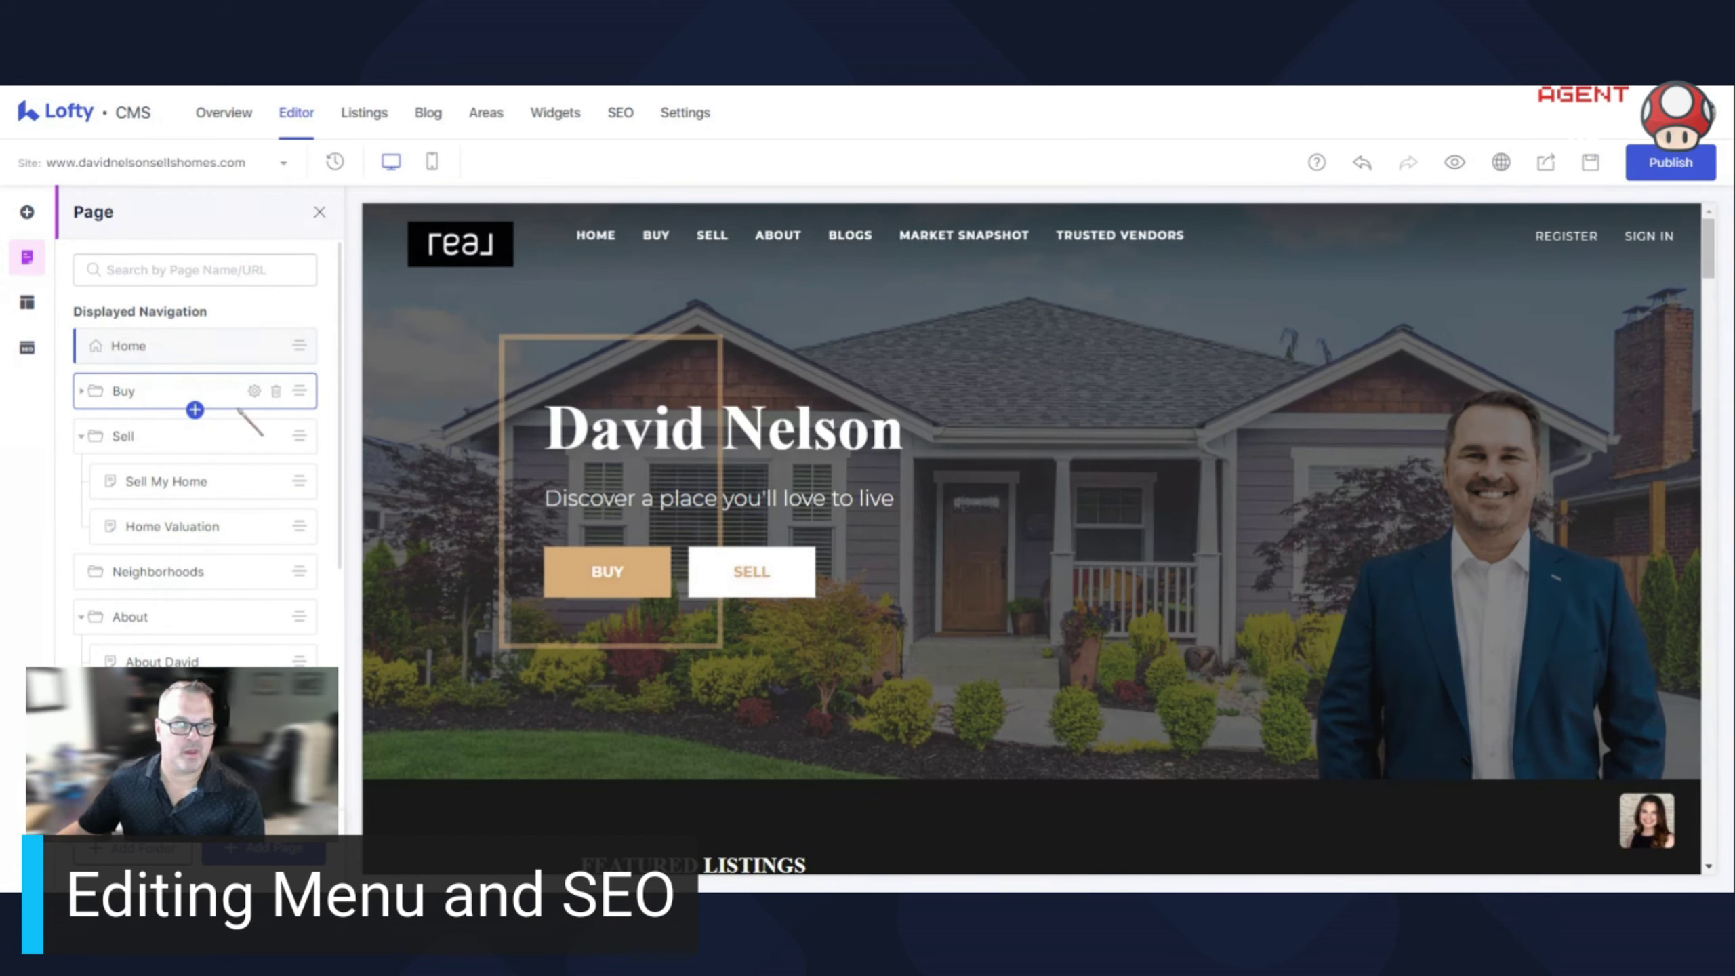
left_click(81, 391)
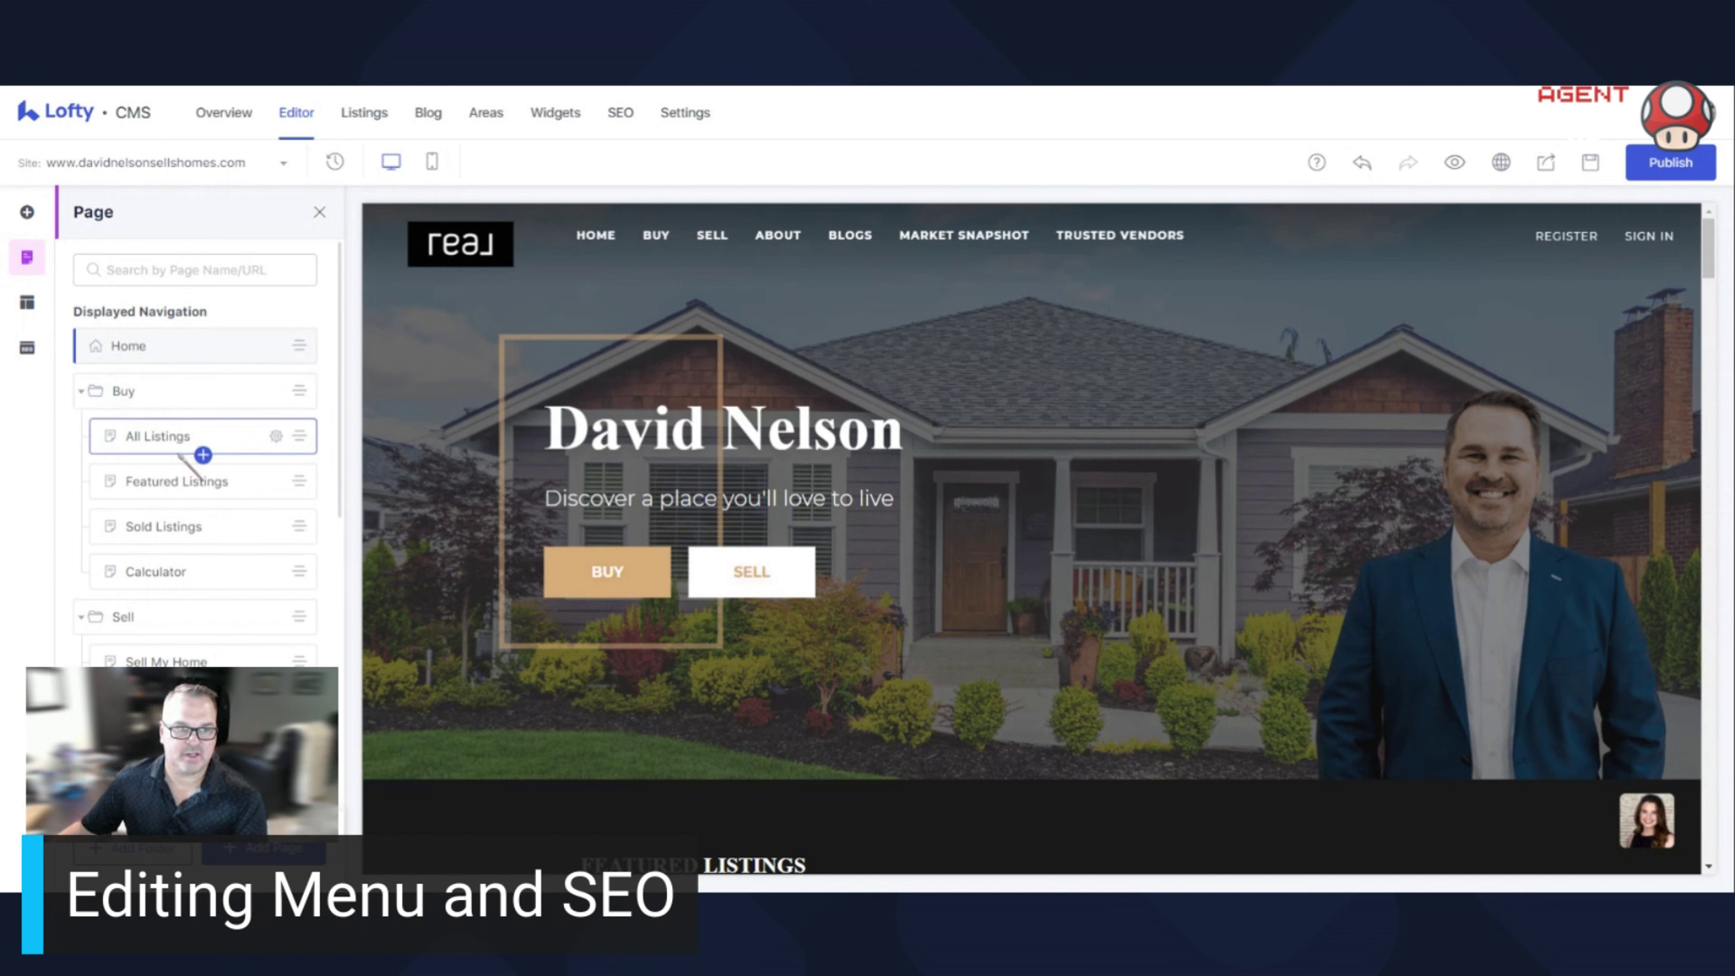
Open All Listings' page settings, expand Page SEO, and enter the keywords 'blooming MN homes for sale,'
left_click(276, 436)
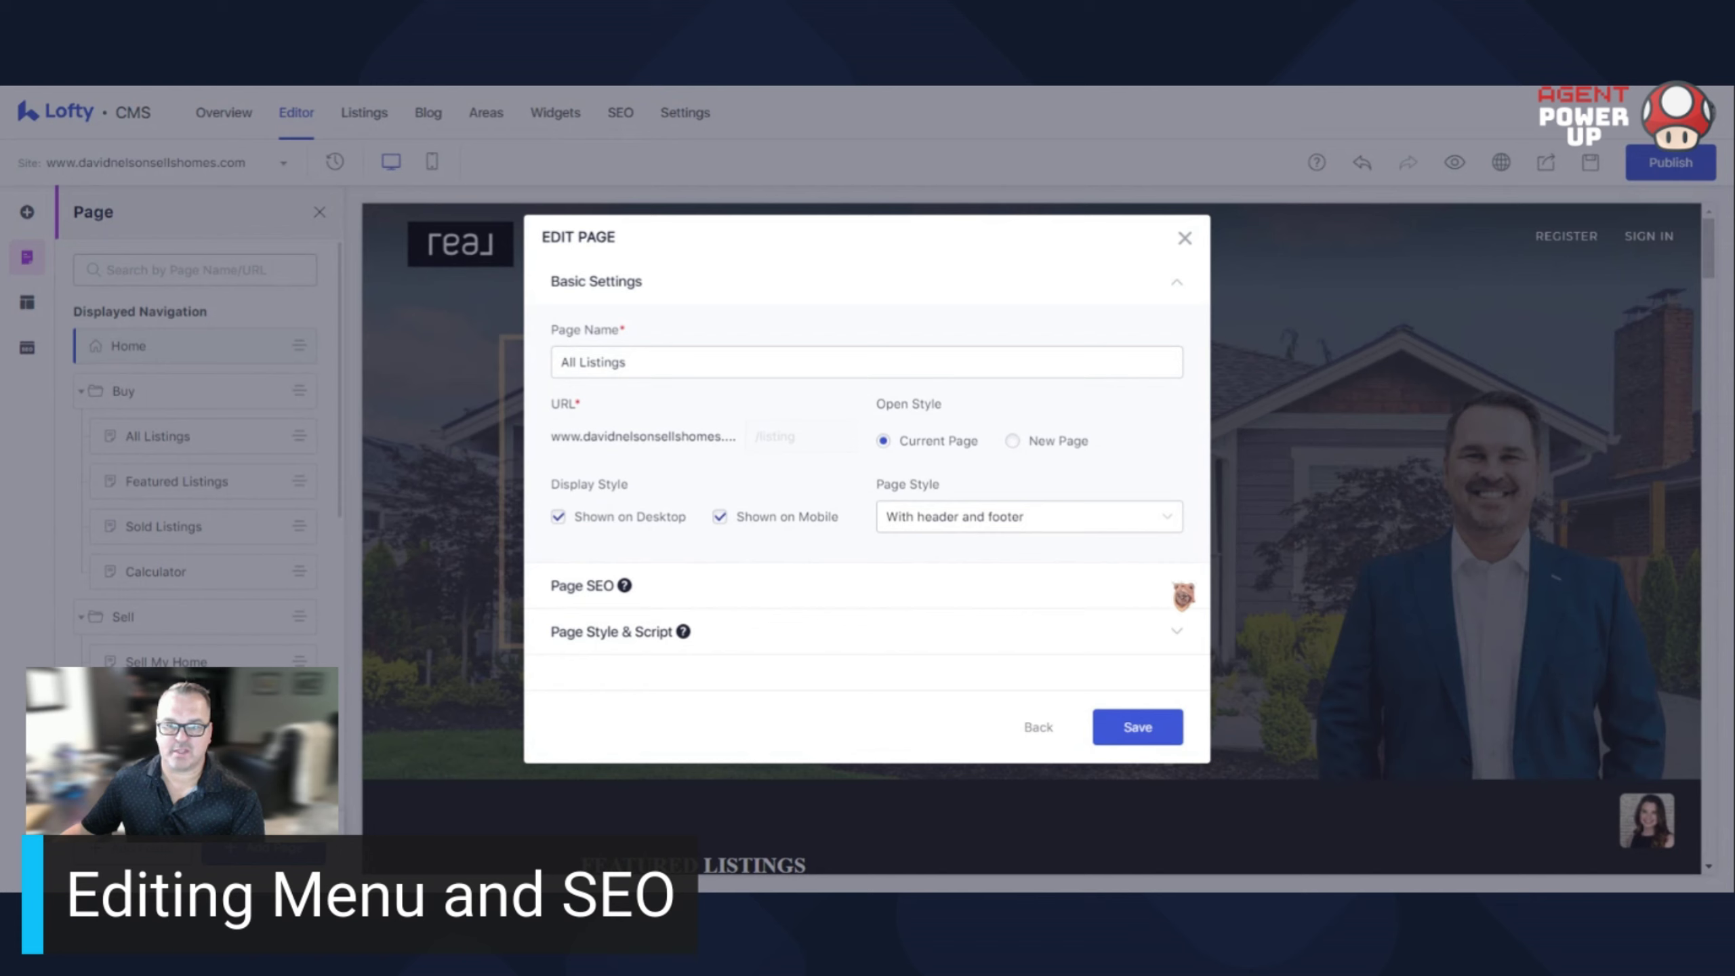
left_click(1180, 589)
scroll(956, 574, "down", 3)
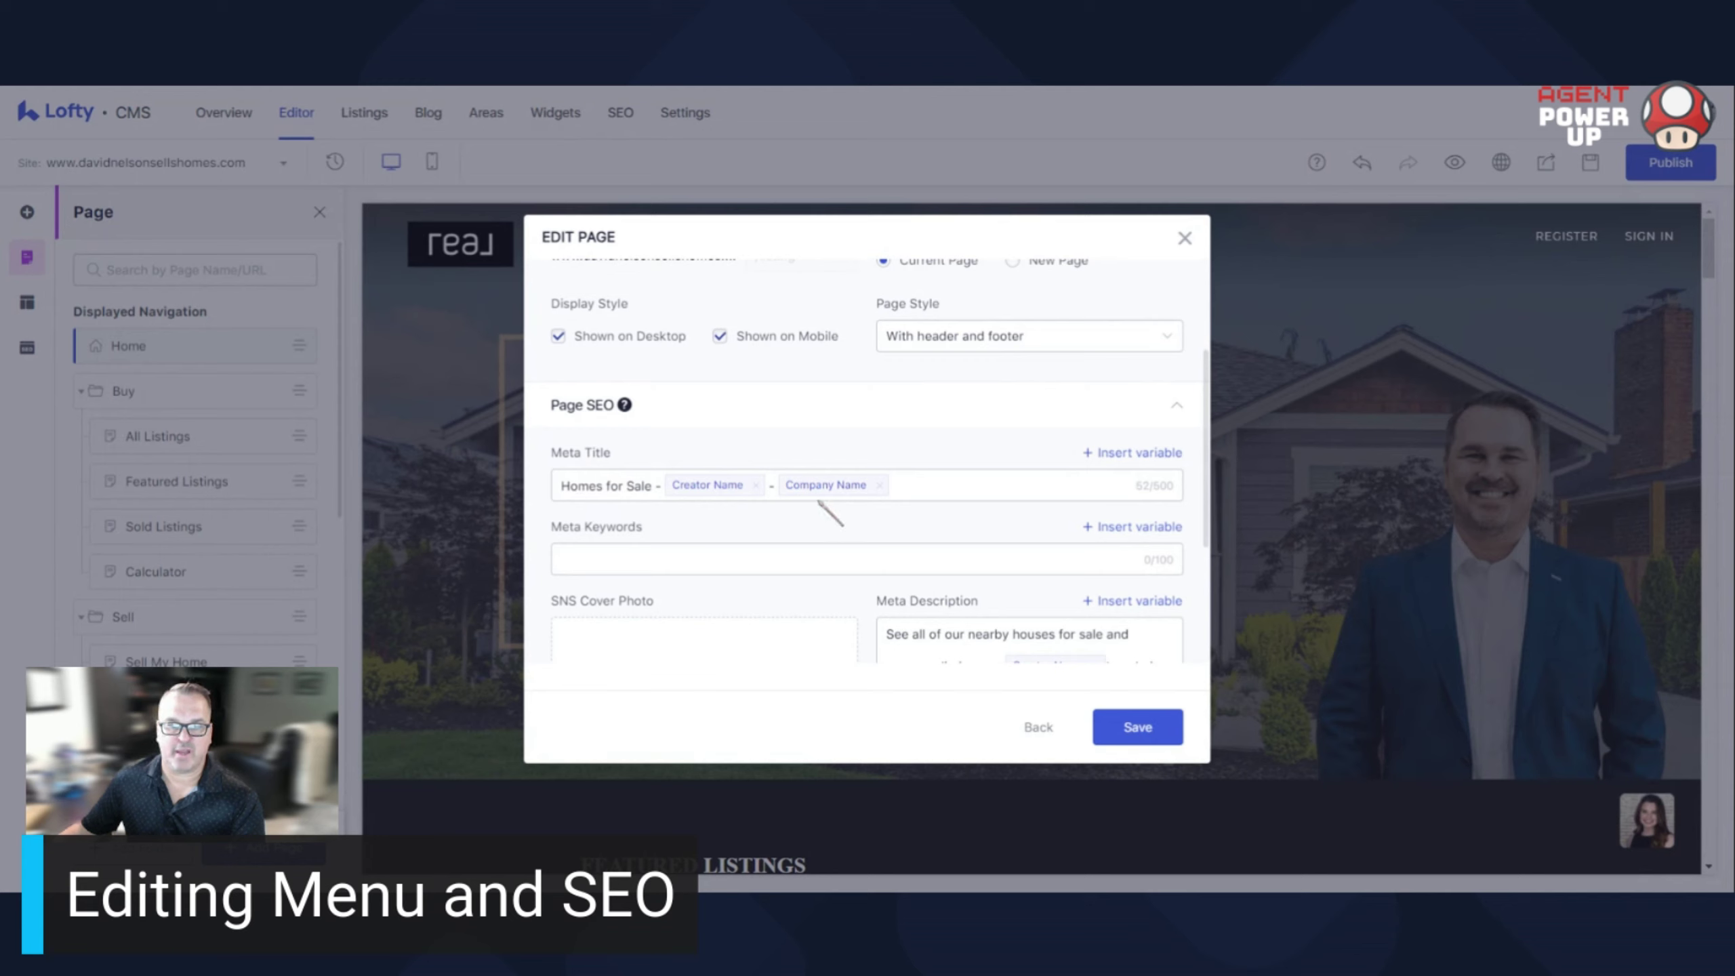
scroll(842, 549, "down", 2)
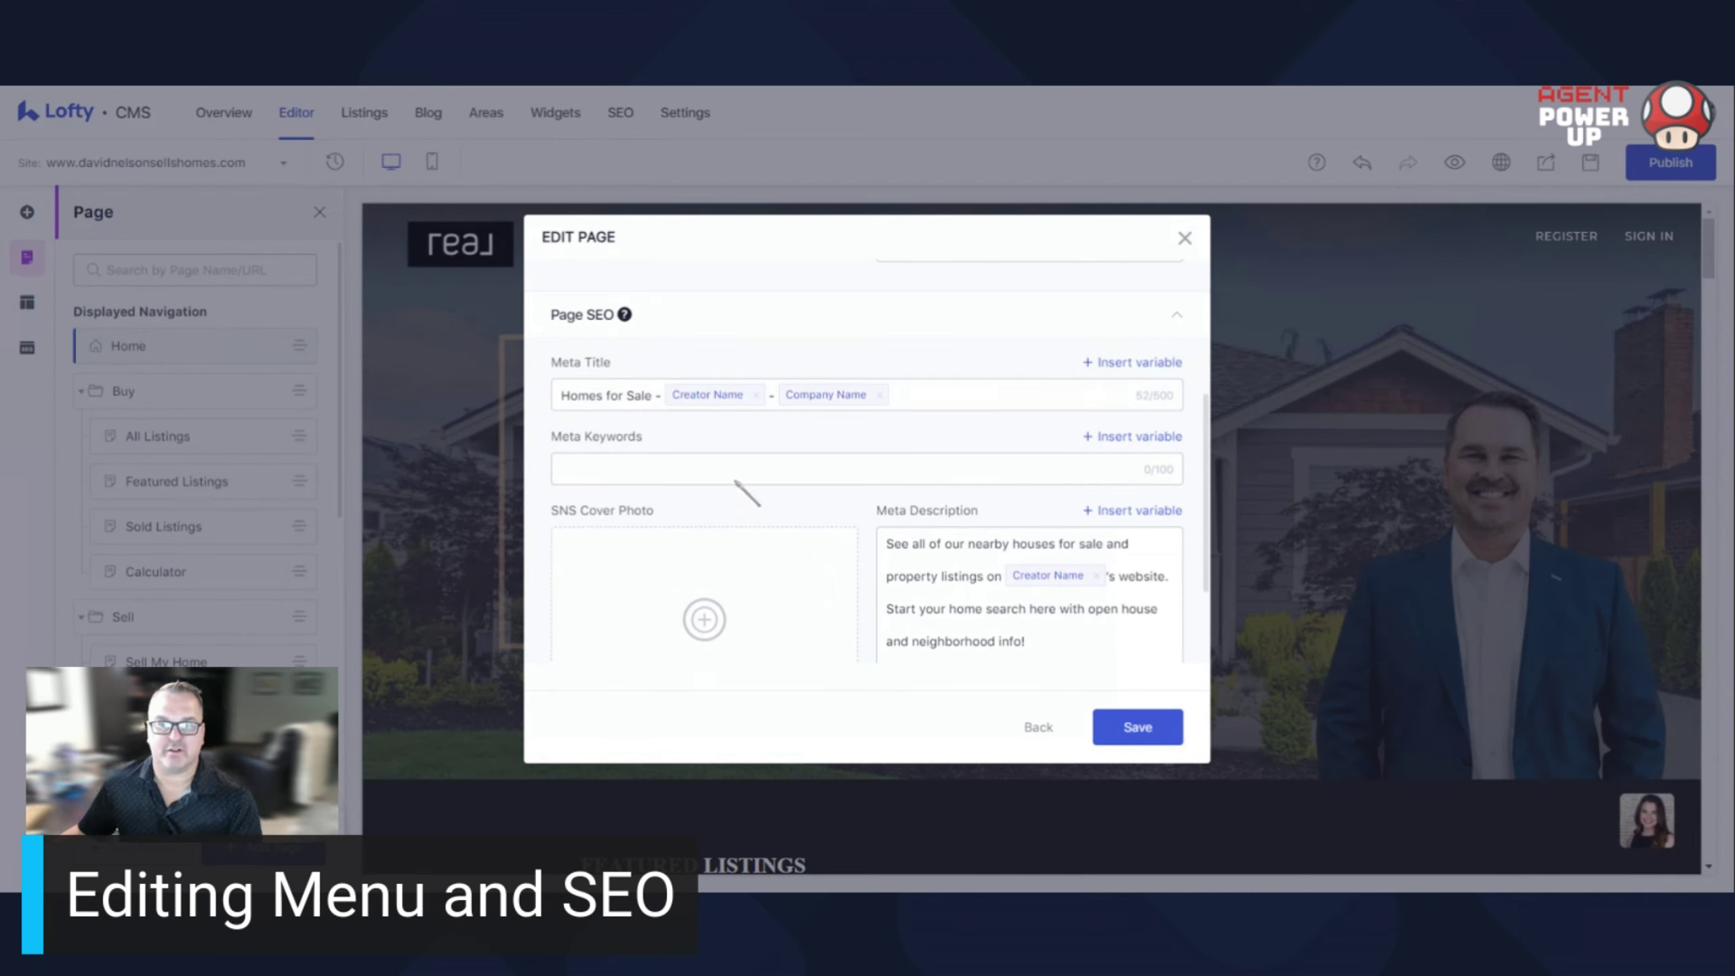
type("blooming MN homes for sale,")
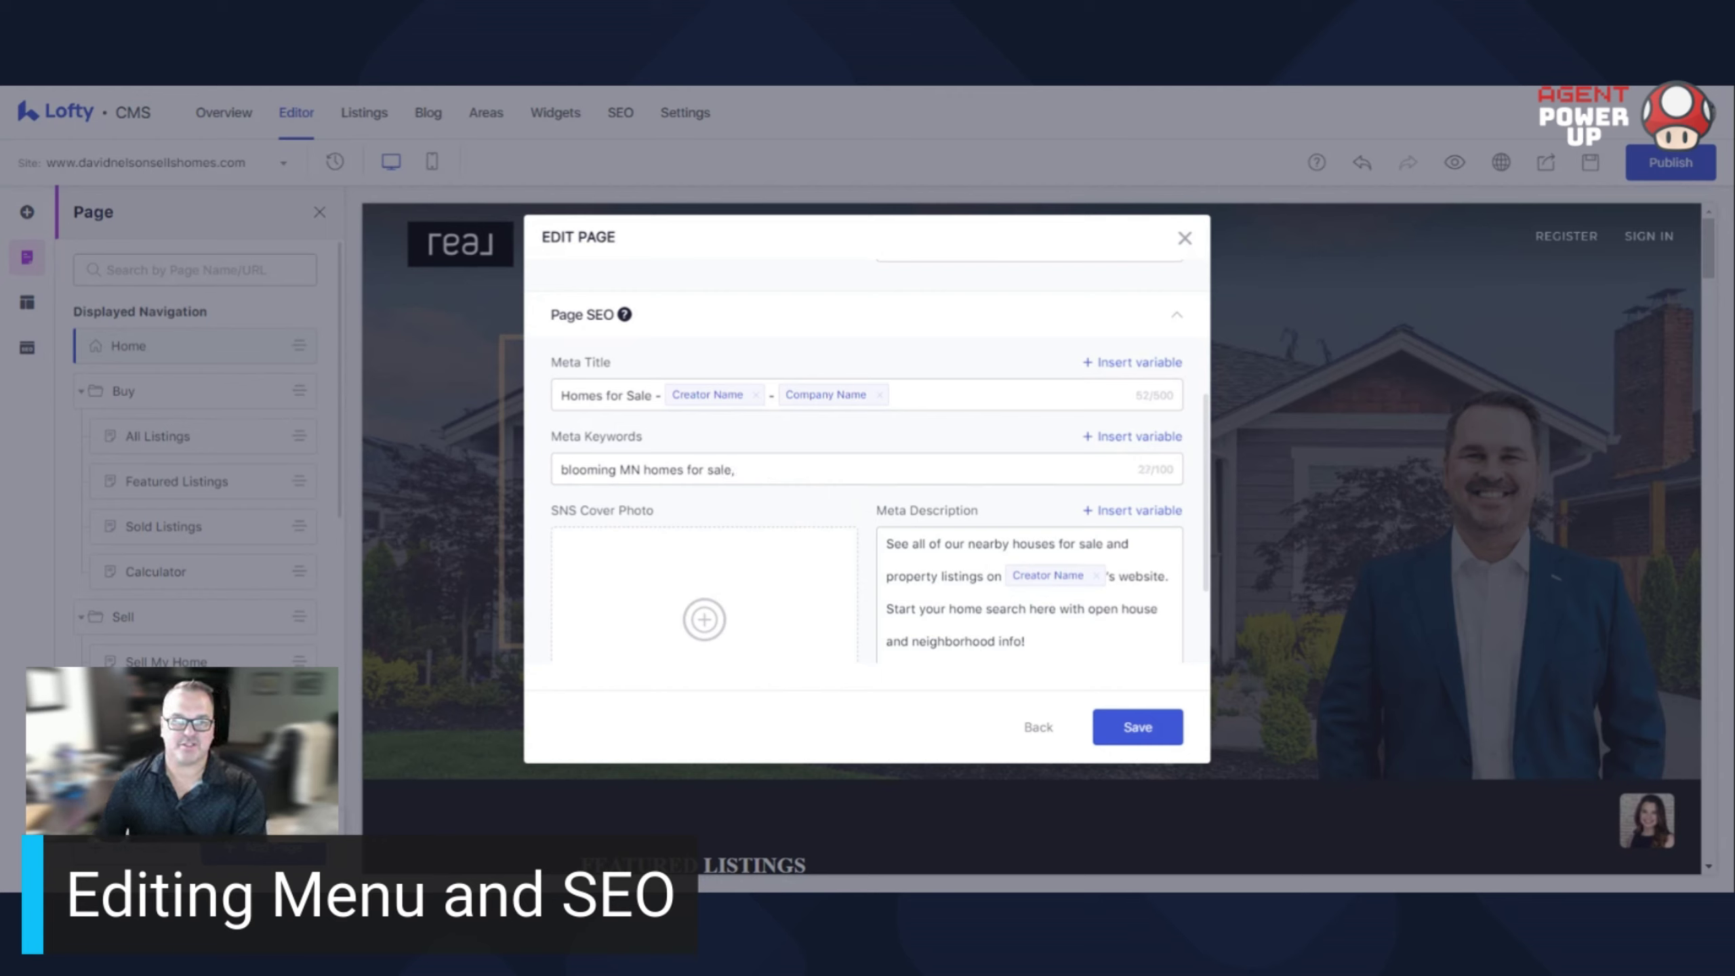
Save the All Listings keywords, then reopen its settings to review Page SEO
left_click(1125, 725)
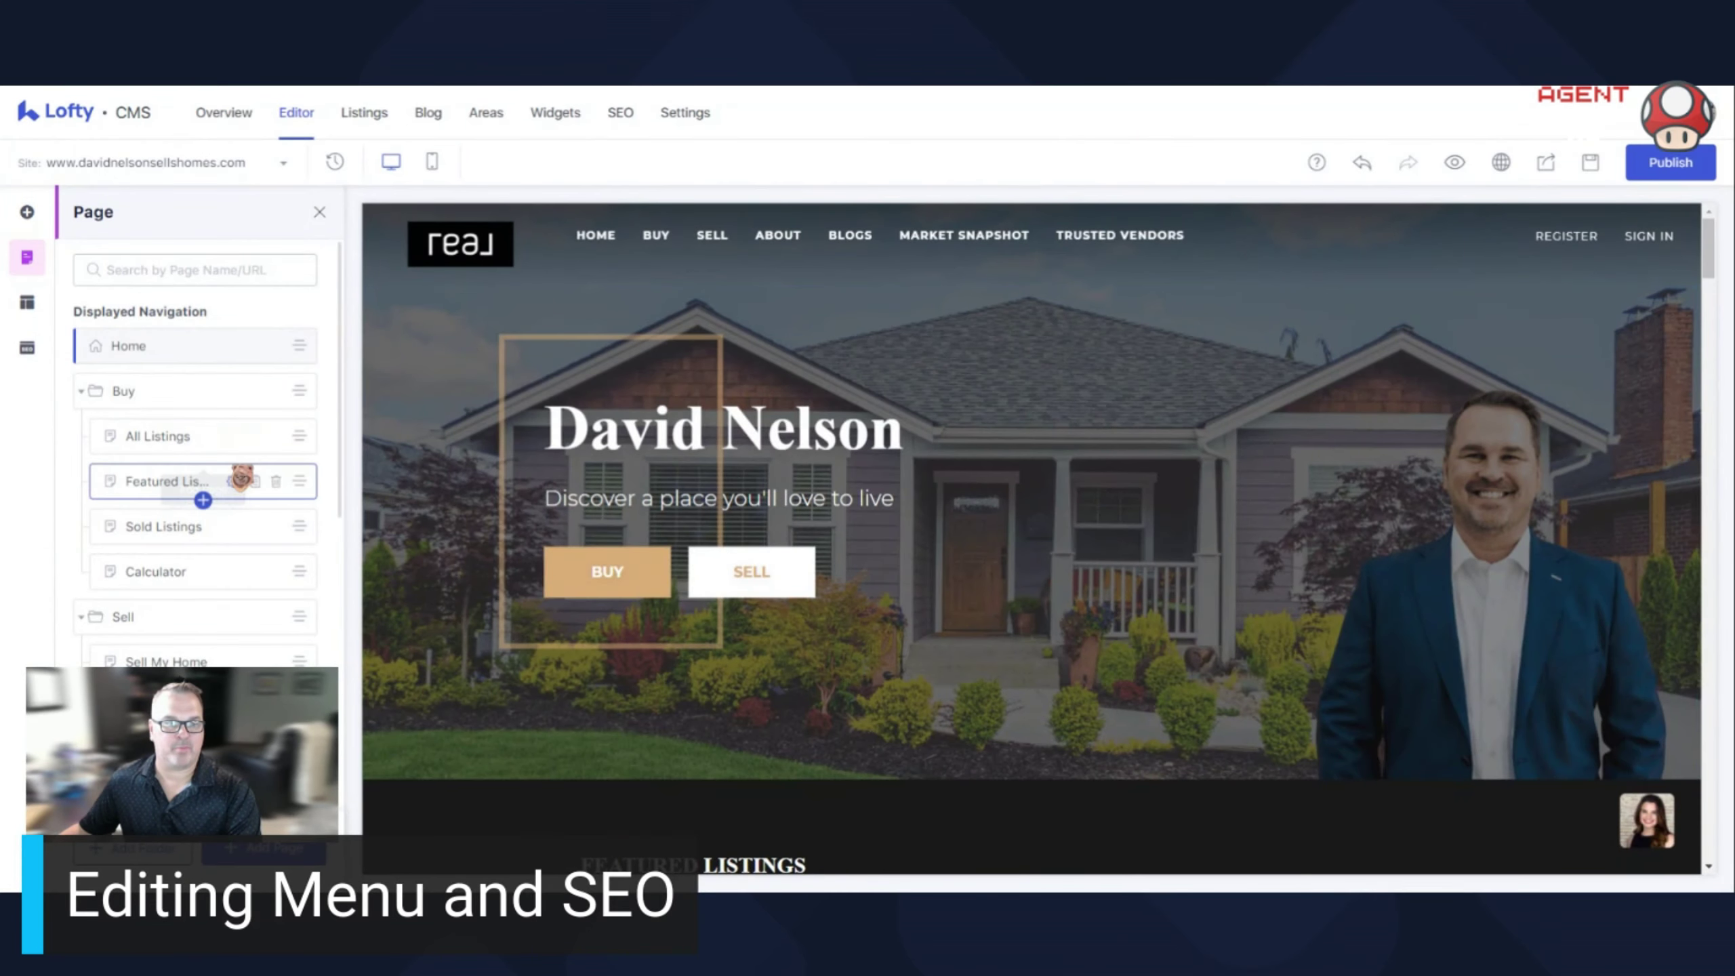
left_click(276, 437)
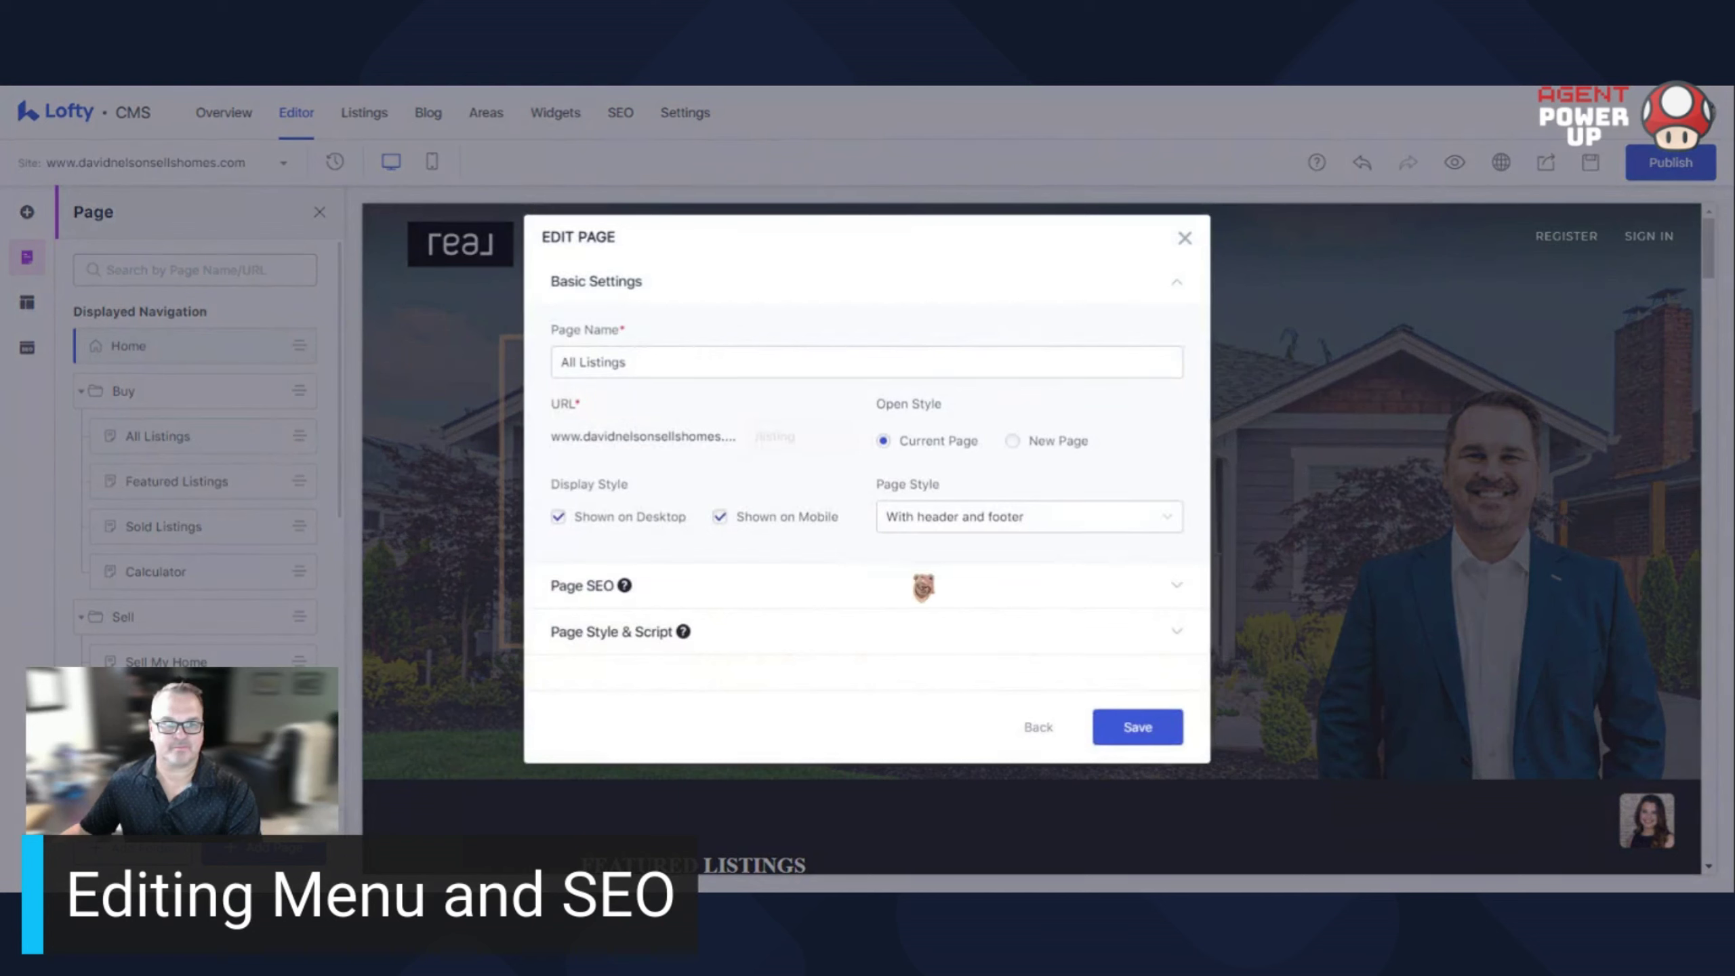
left_click(1173, 587)
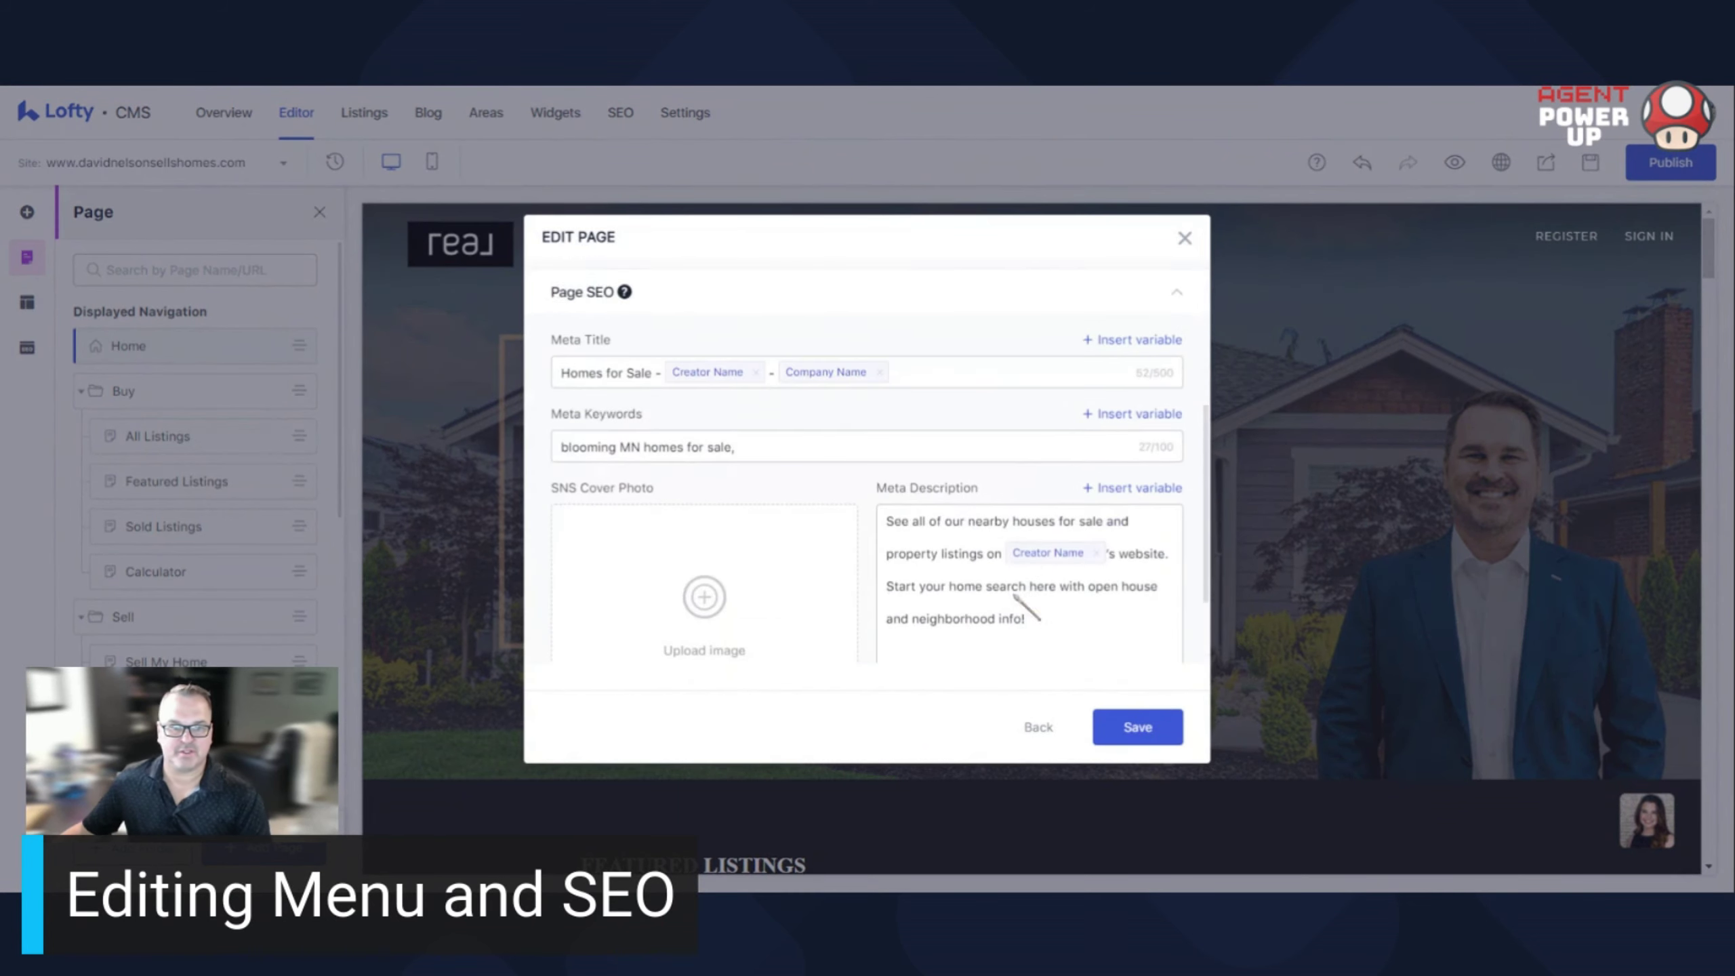
scroll(1015, 596, "down", 1)
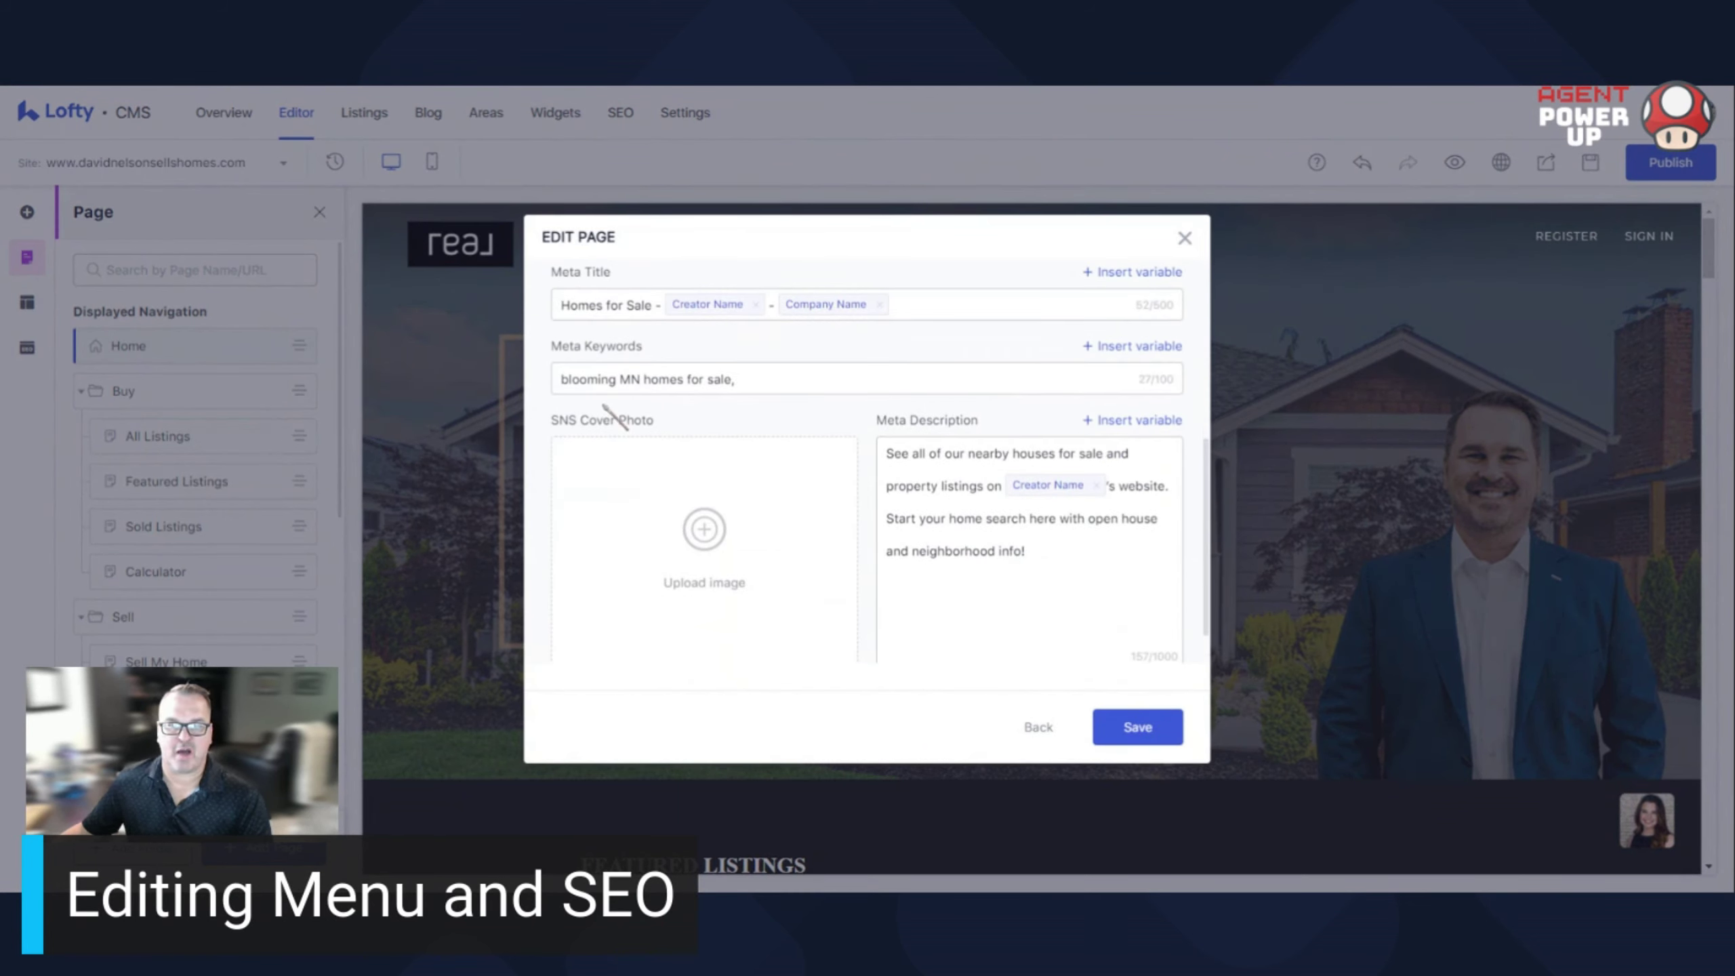
scroll(874, 547, "up", 5)
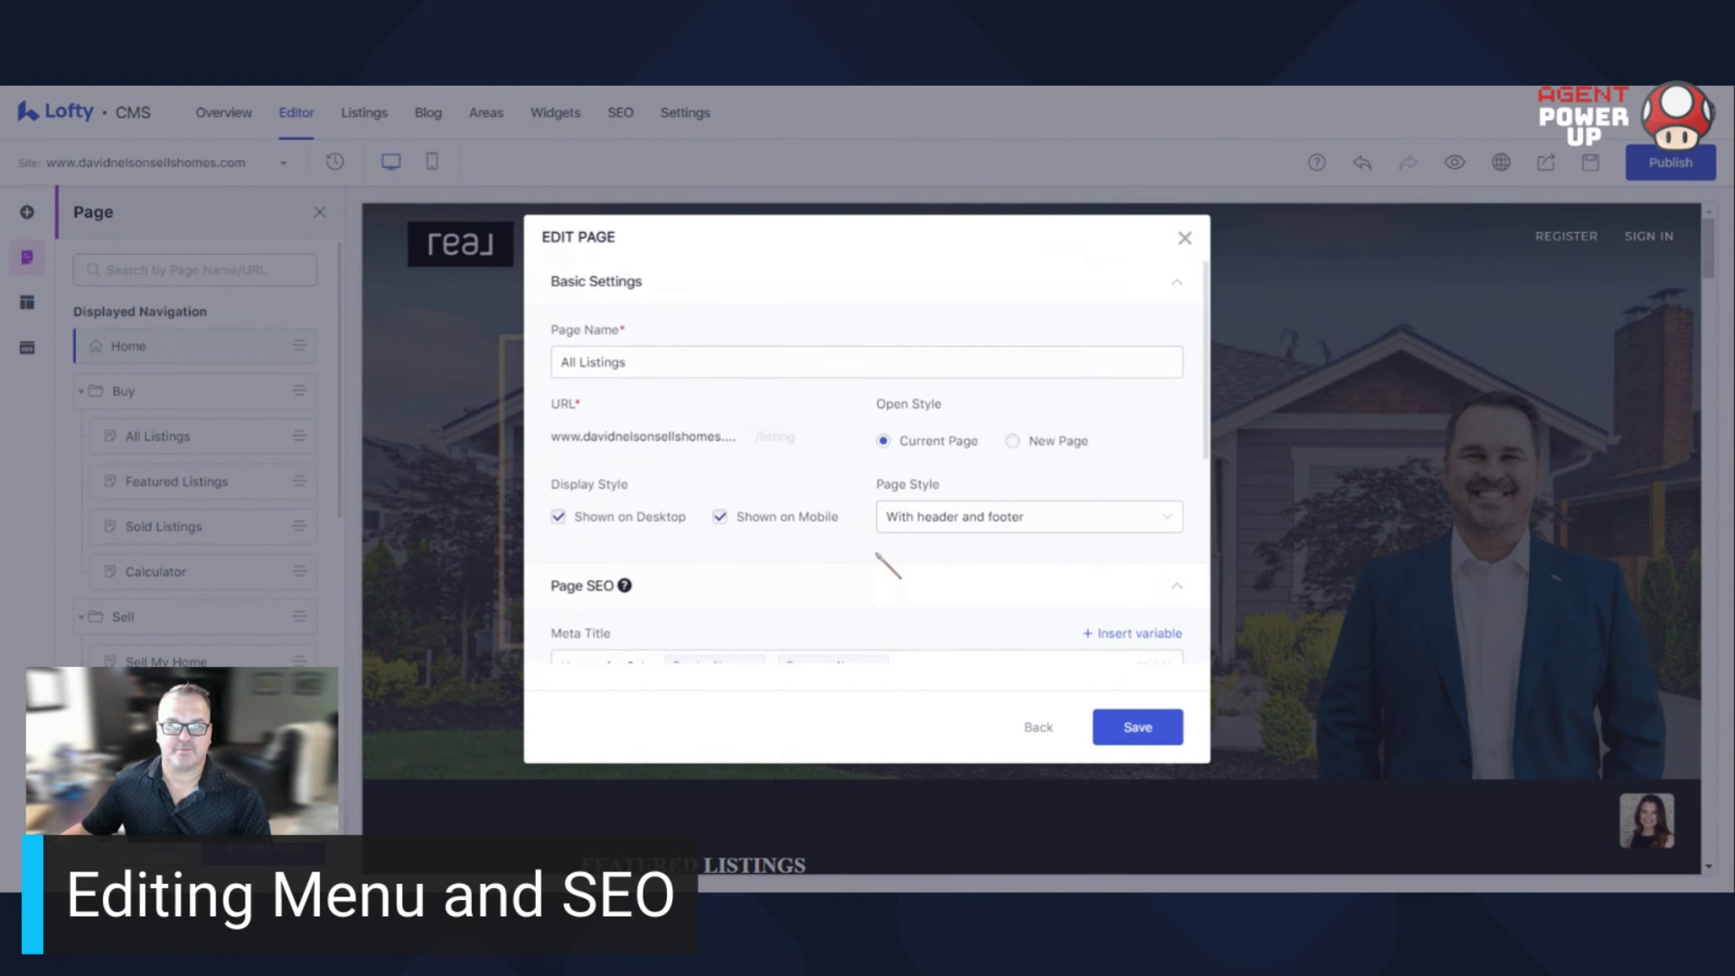
scroll(884, 562, "down", 4)
scroll(888, 570, "down", 2)
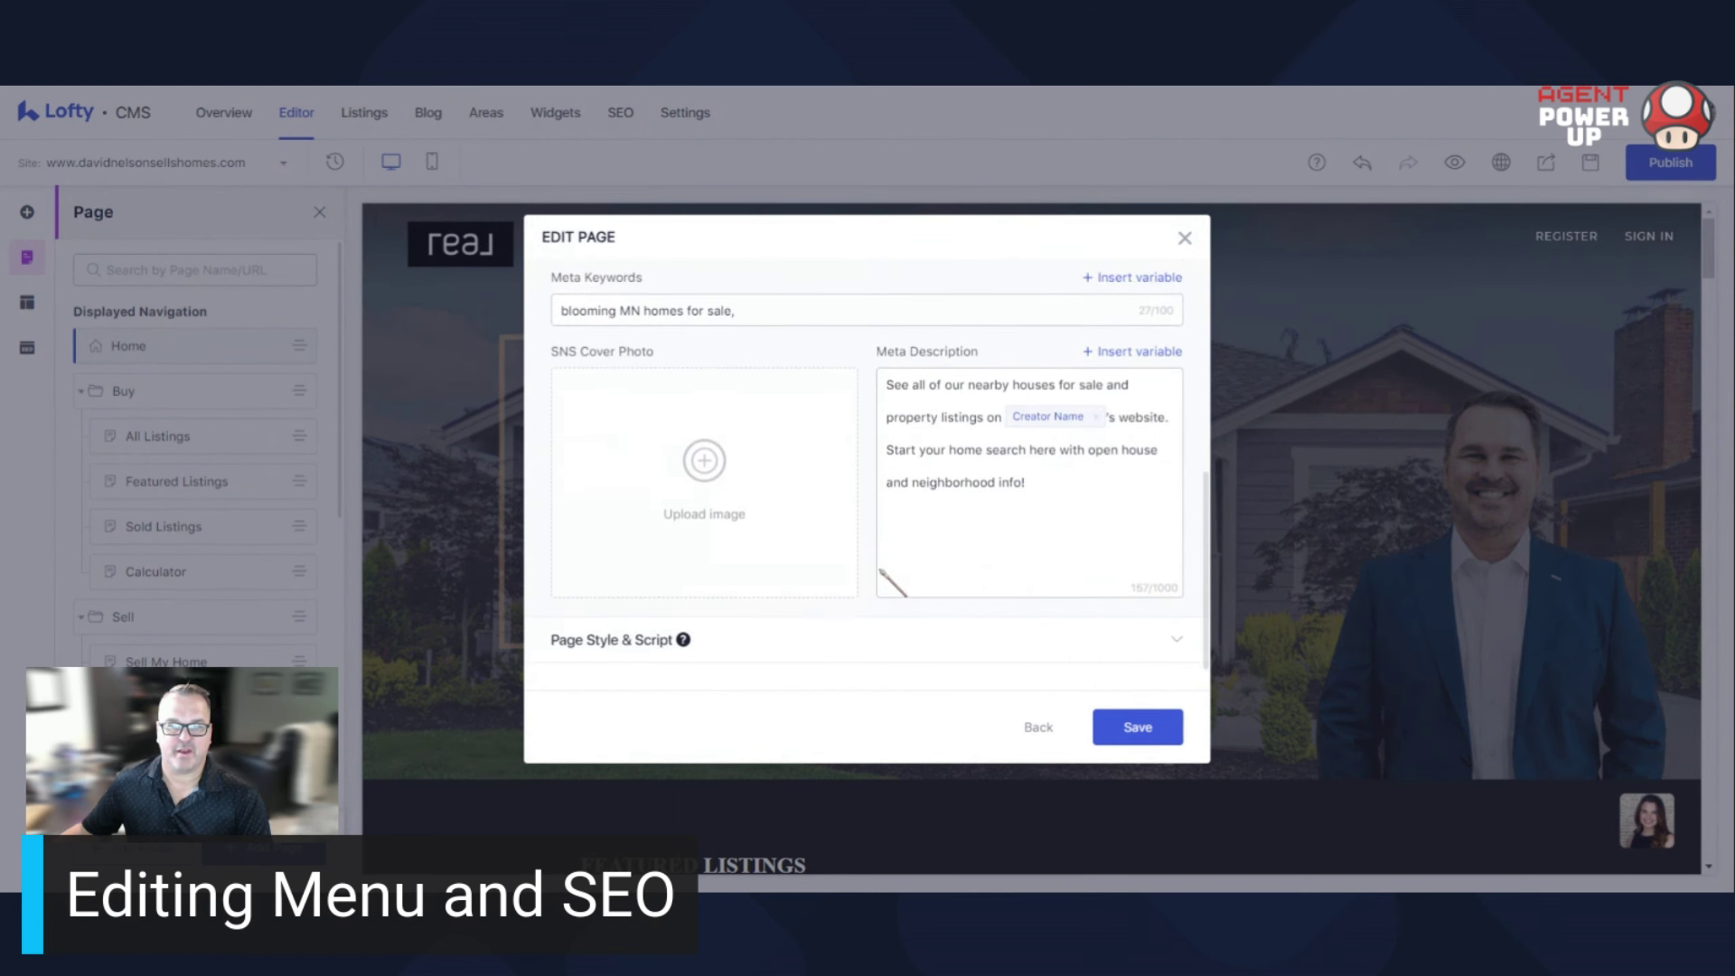
Review the Page Style & Script settings, then close the Edit Page dialog without saving
left_click(1176, 646)
scroll(1037, 620, "down", 4)
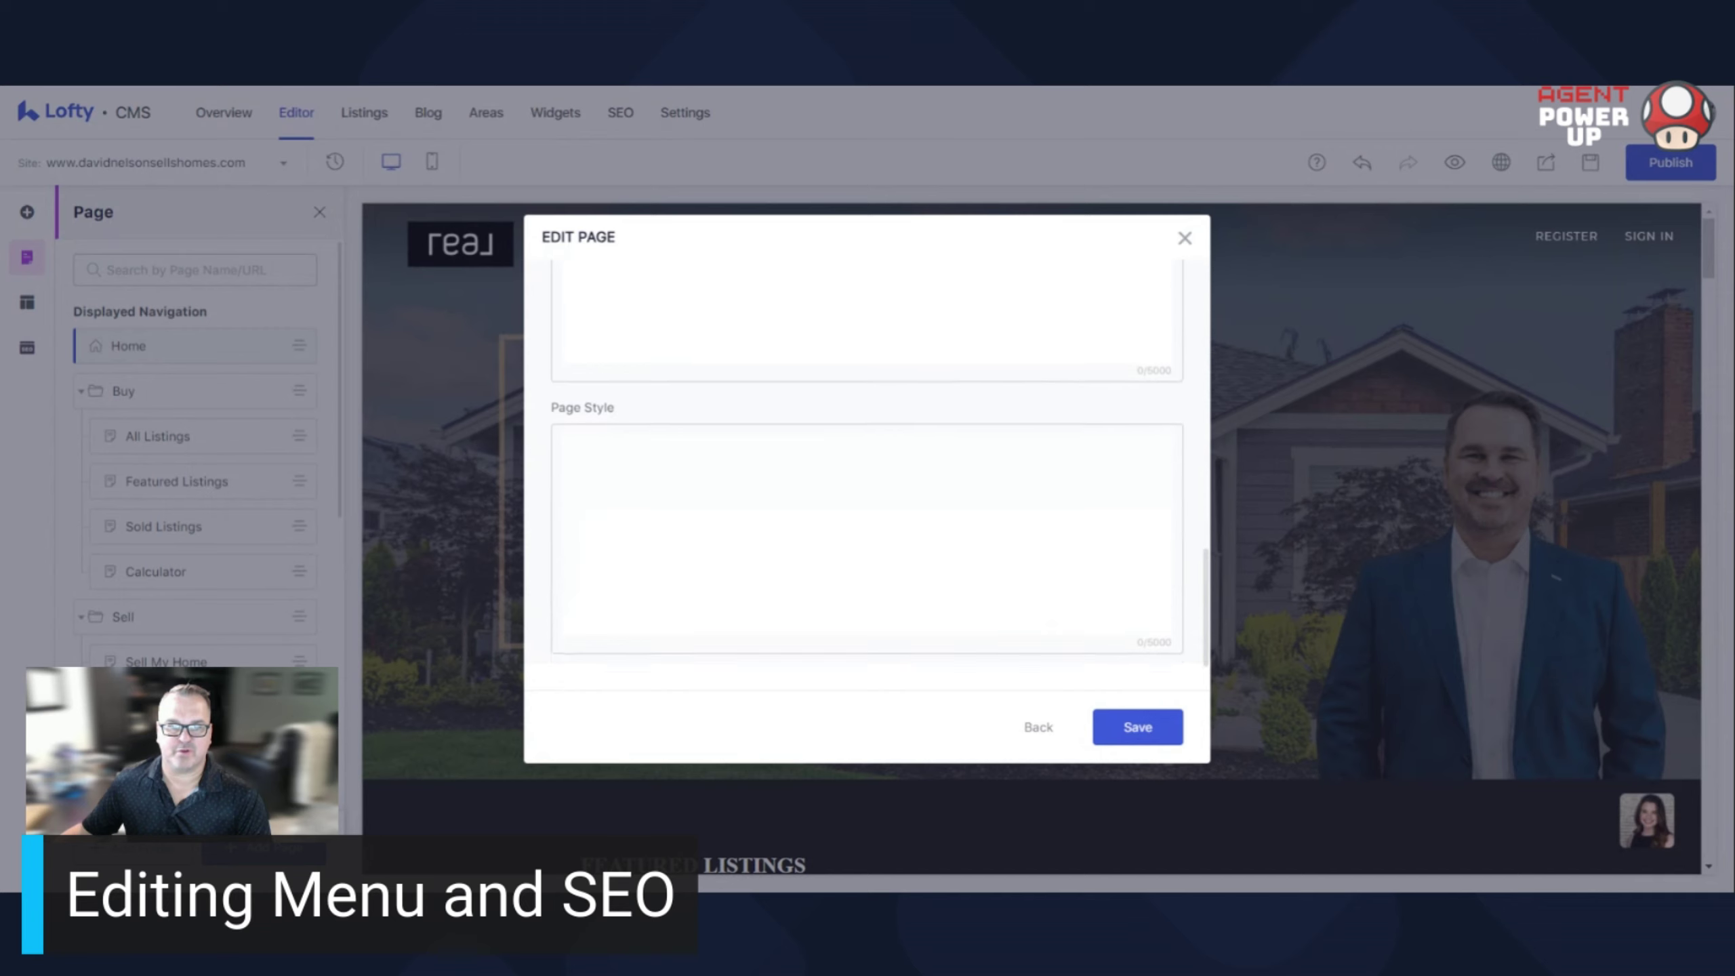
scroll(953, 540, "up", 8)
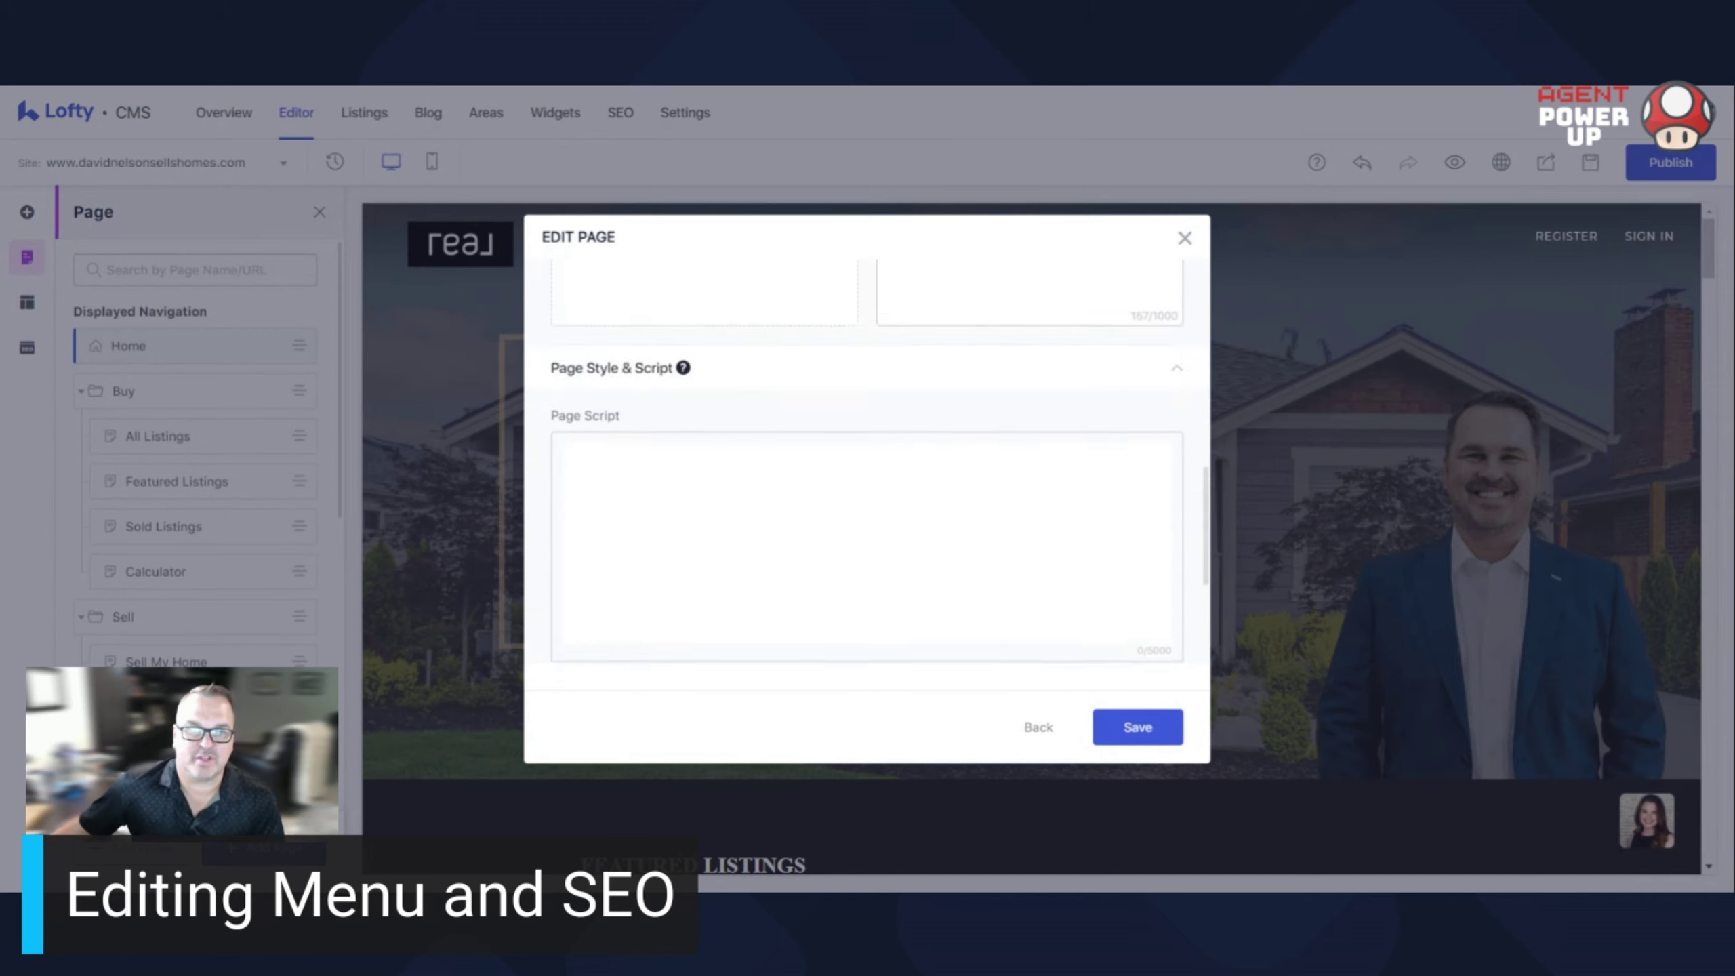
scroll(946, 615, "down", 1)
scroll(945, 615, "down", 3)
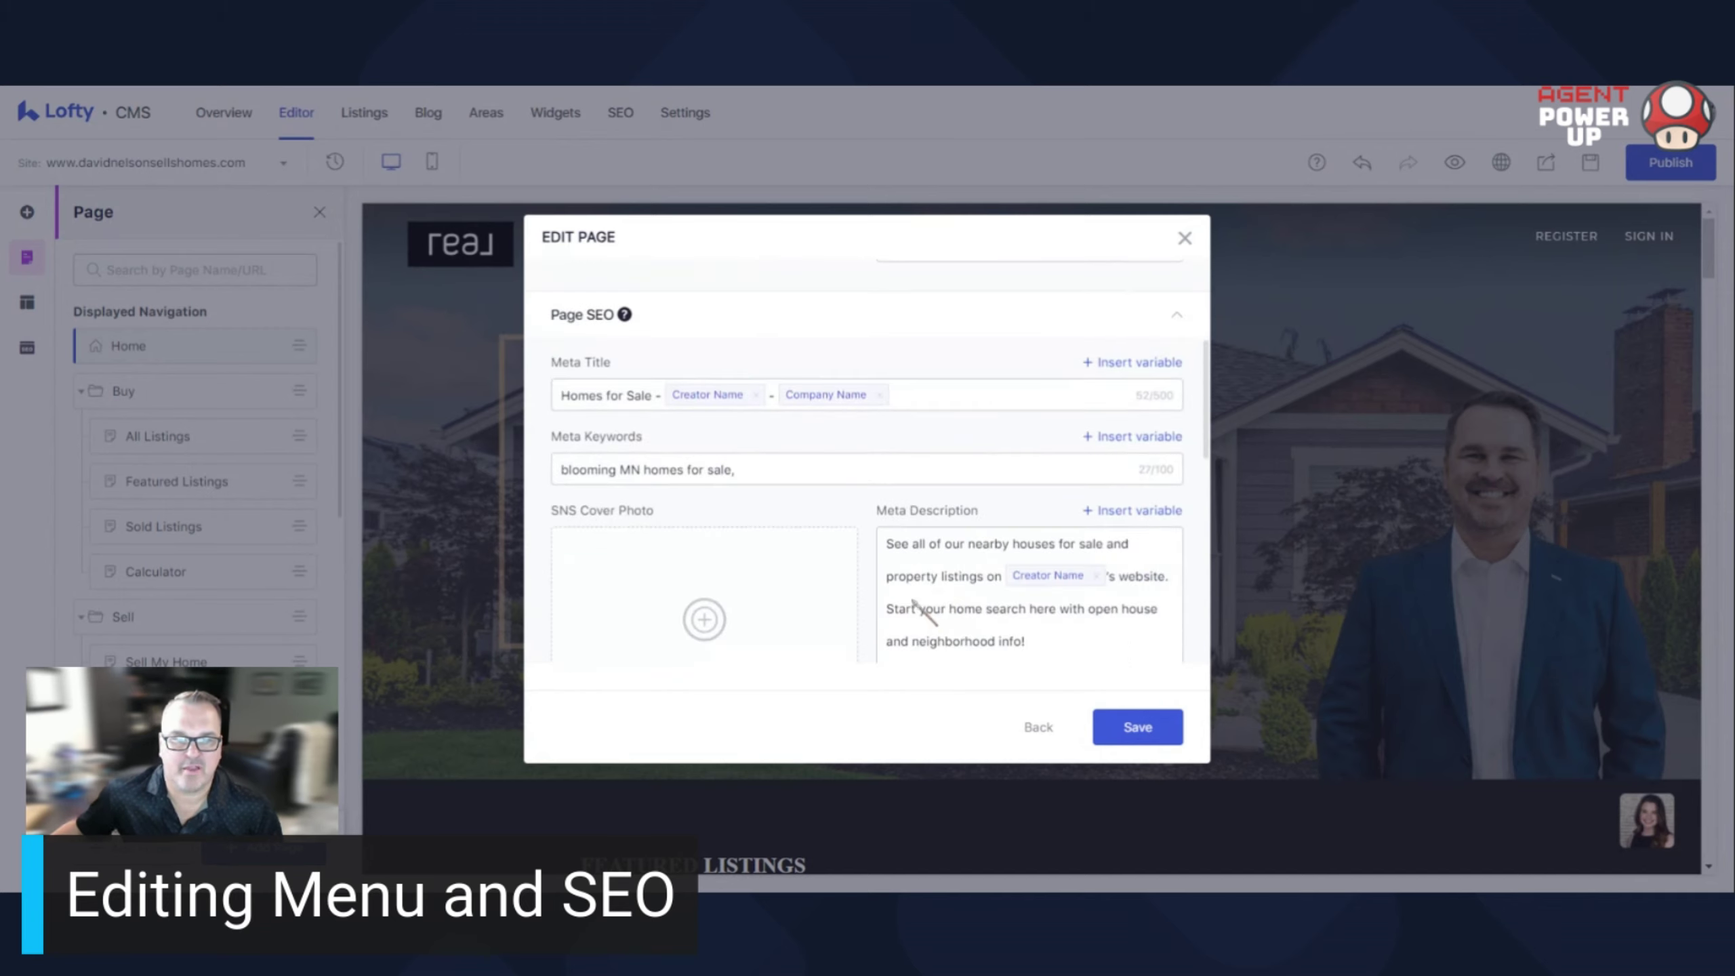
scroll(684, 505, "up", 5)
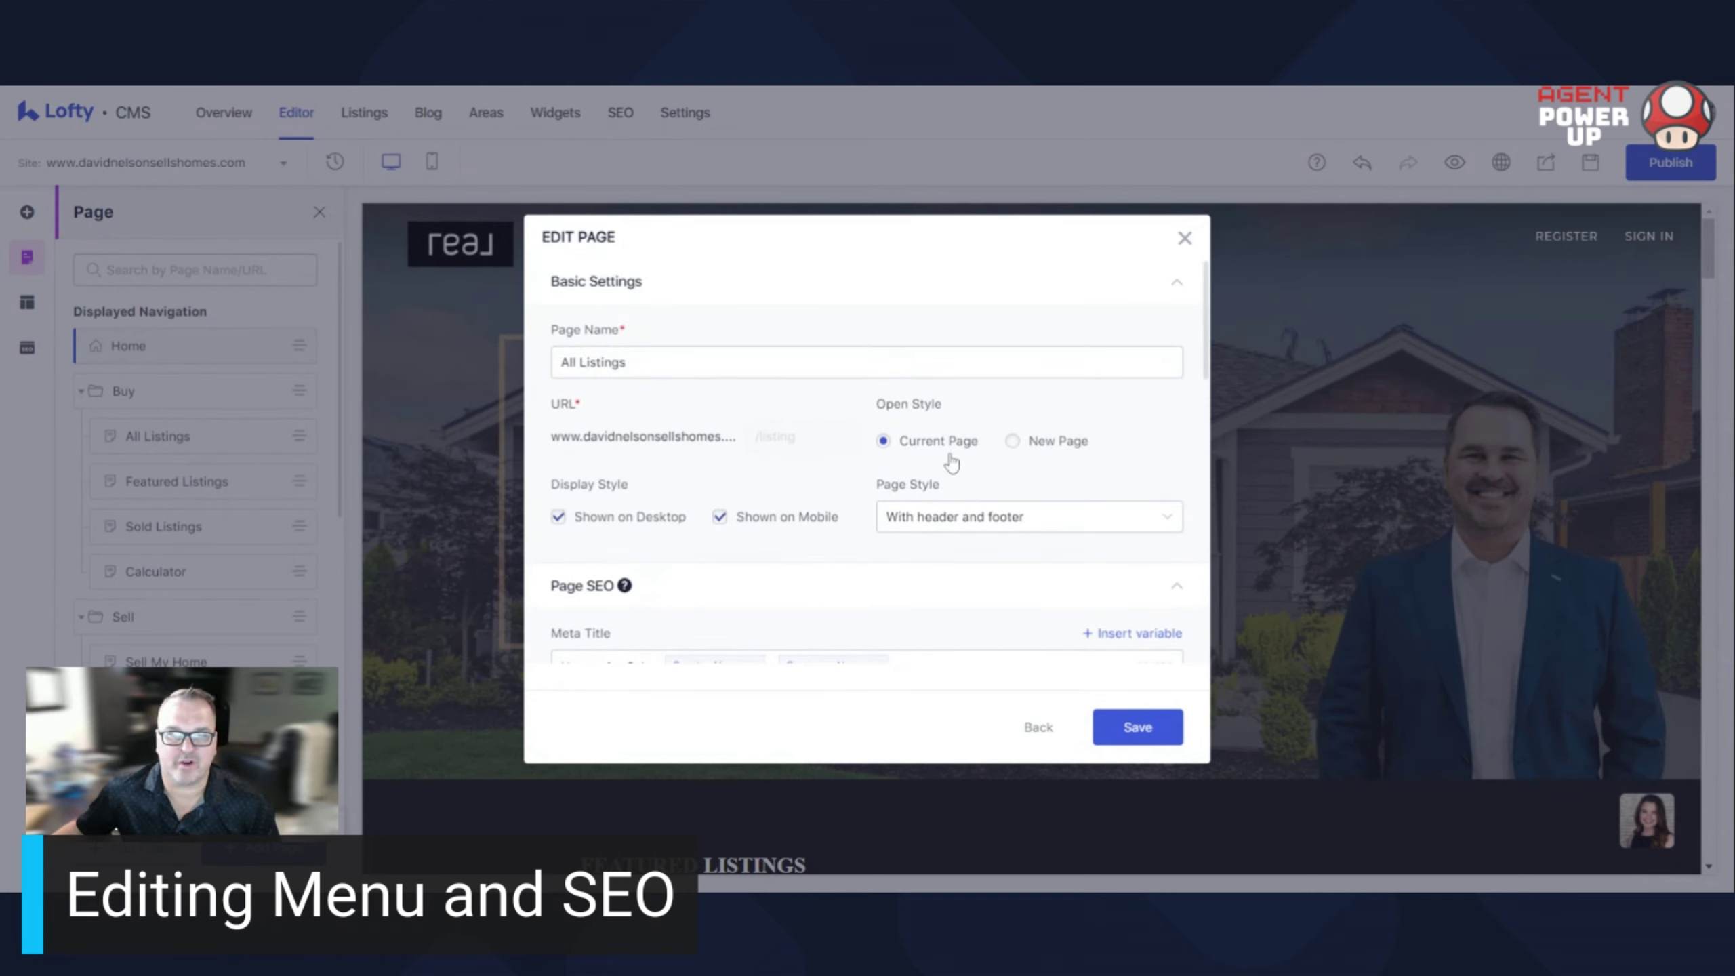
scroll(618, 570, "down", 3)
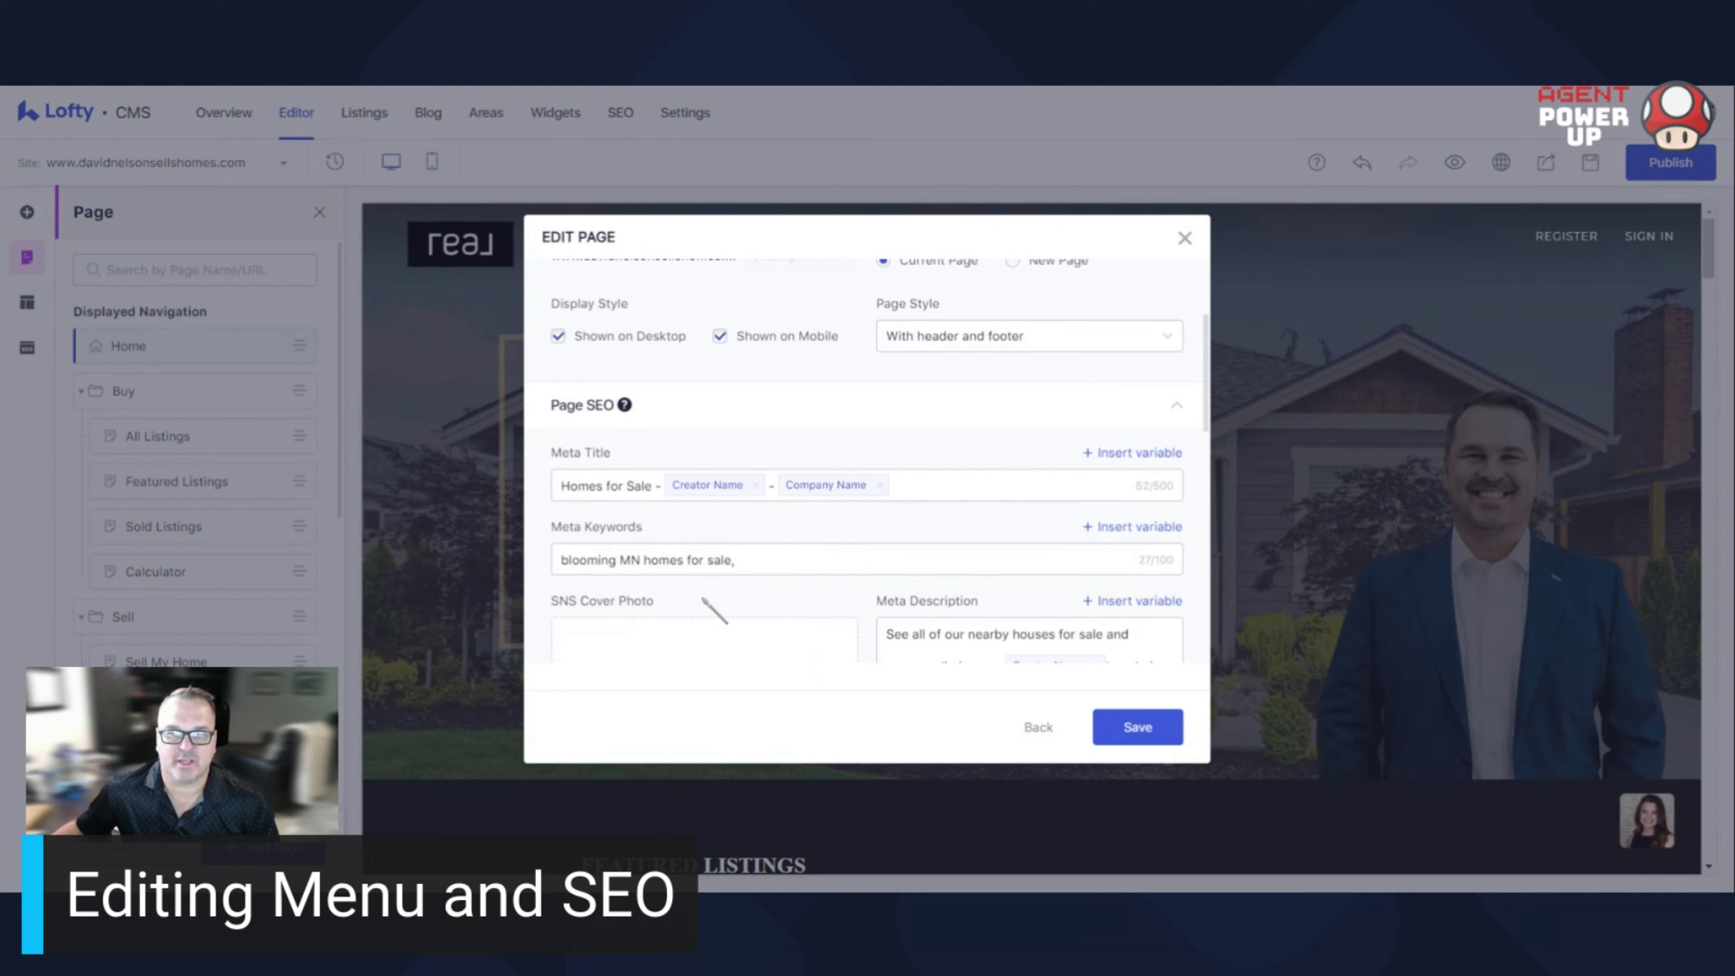
left_click(1038, 727)
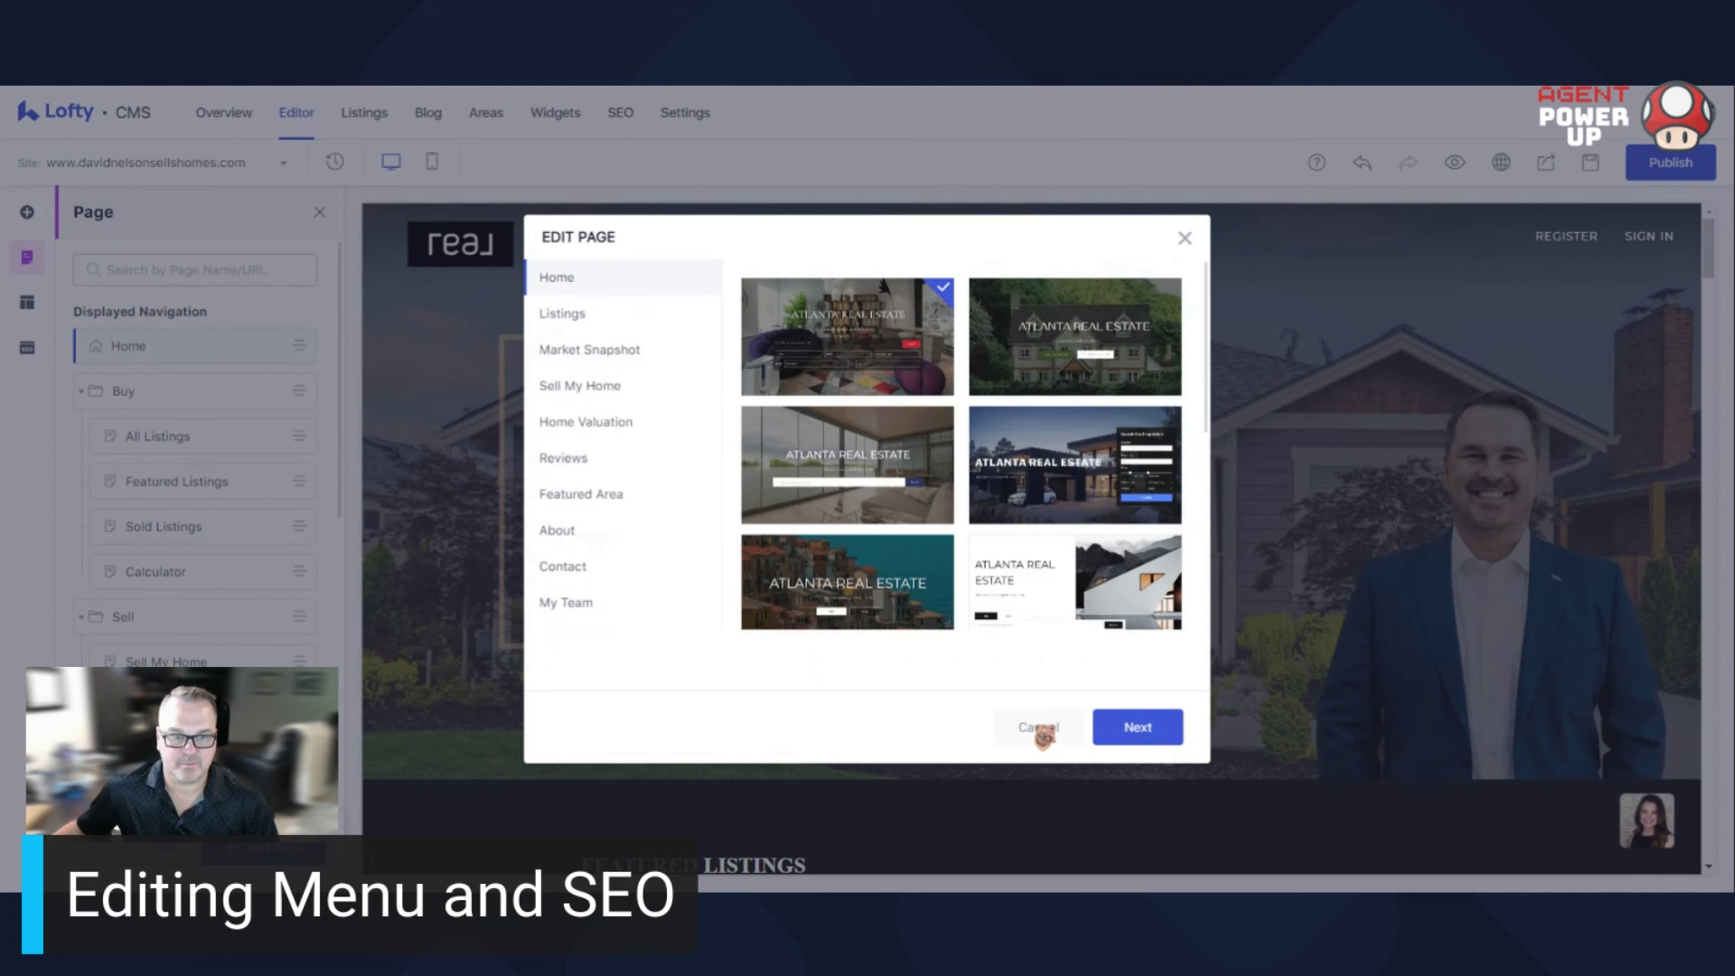
left_click(1039, 728)
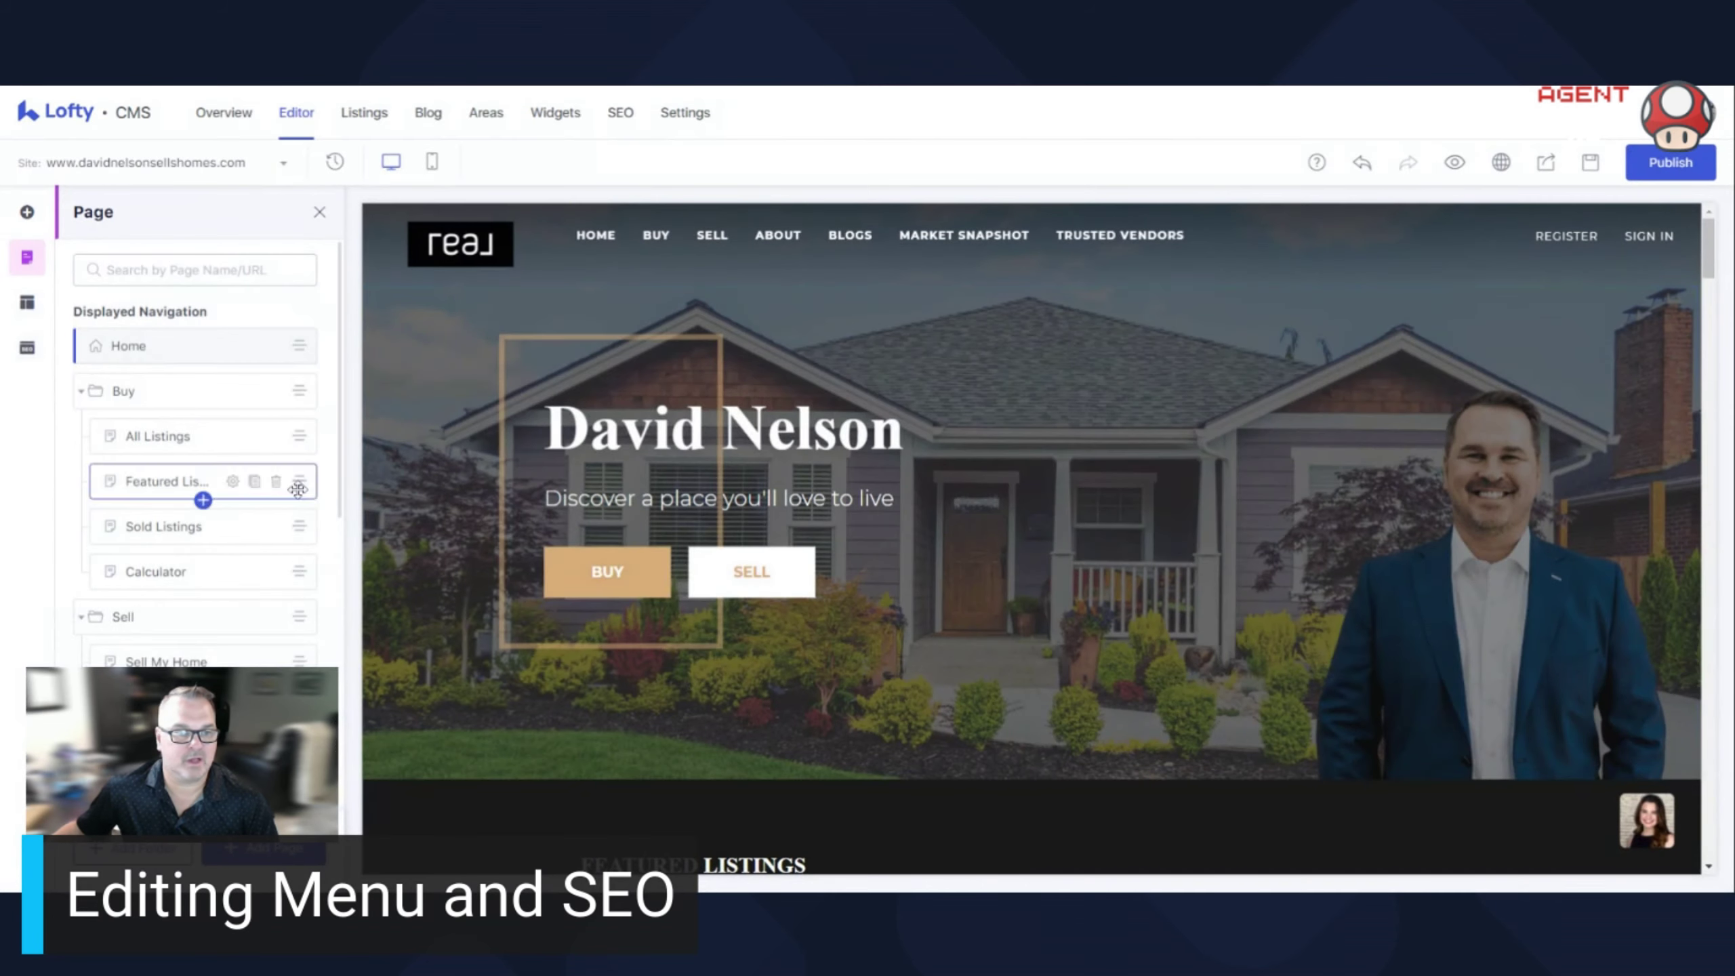
scroll(191, 615, "down", 1)
scroll(166, 632, "down", 1)
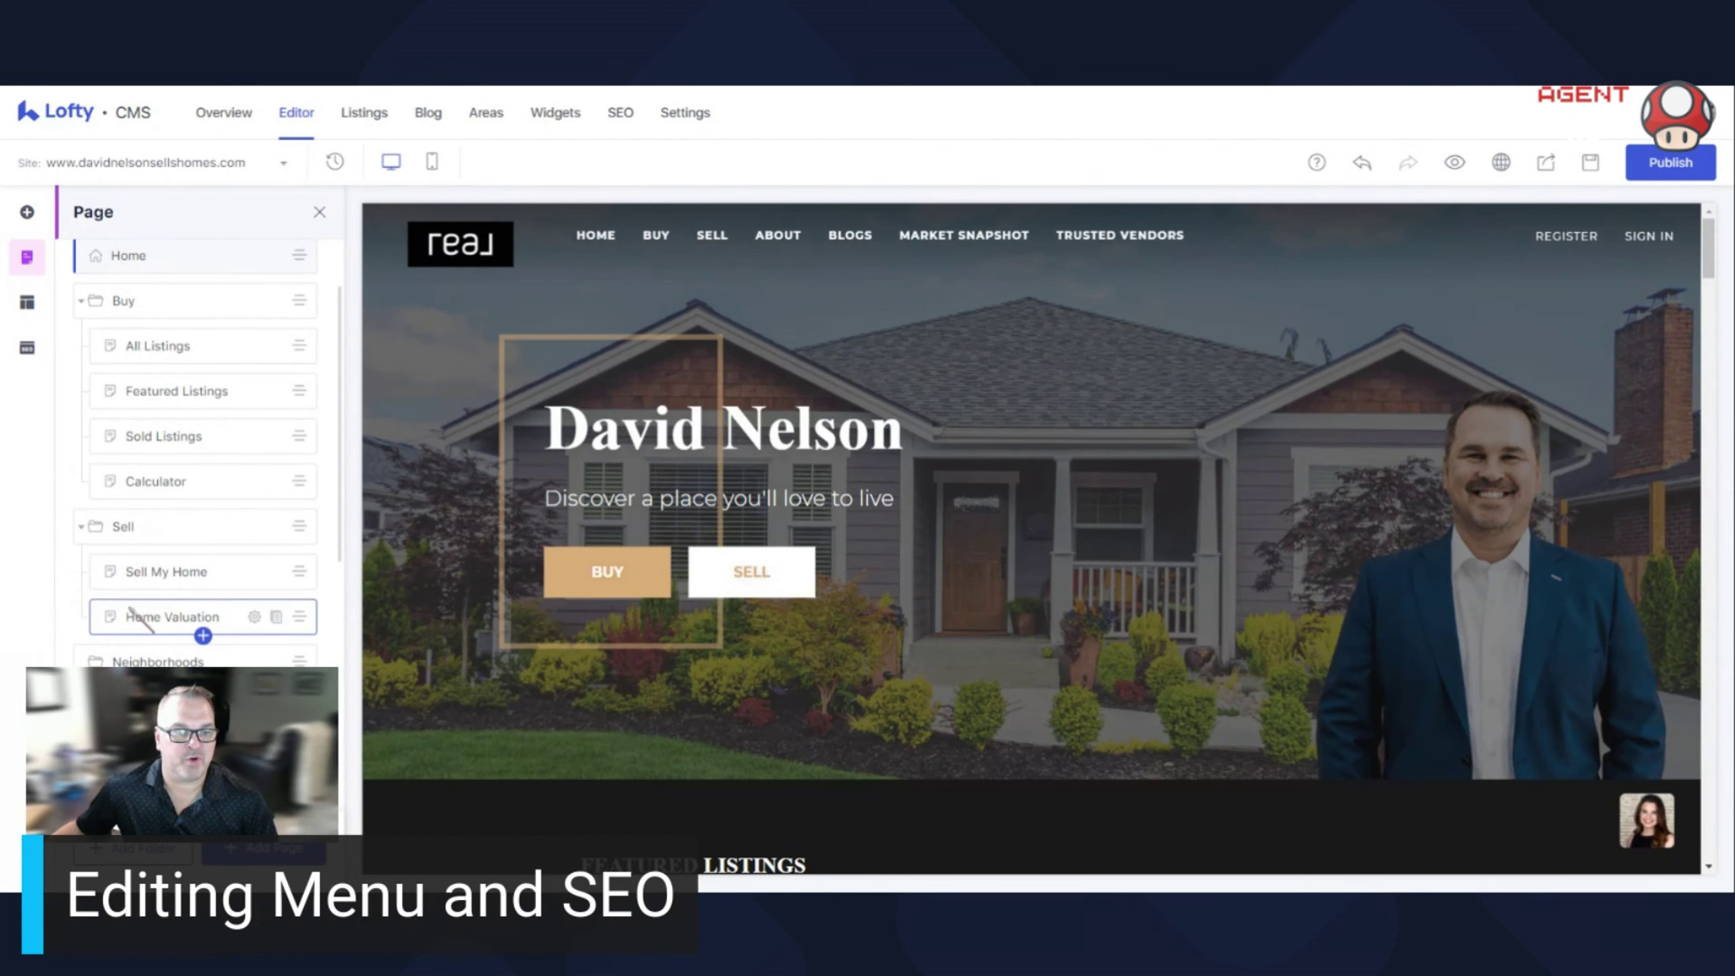
scroll(175, 333, "down", 4)
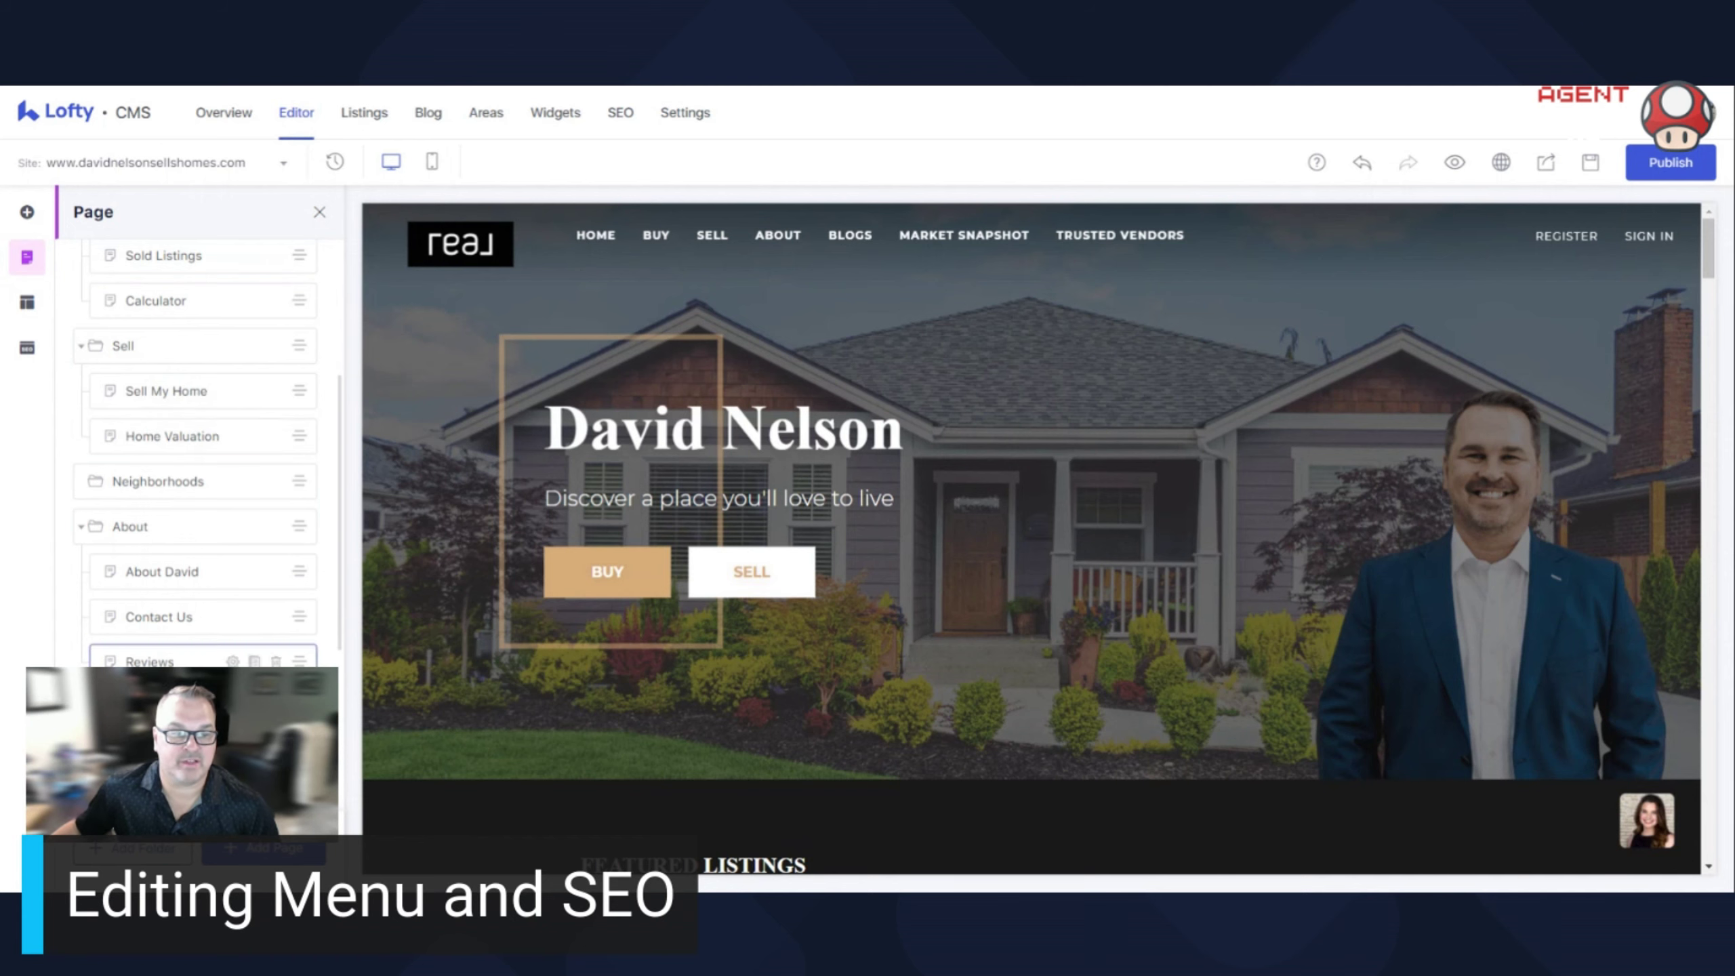
scroll(198, 601, "down", 4)
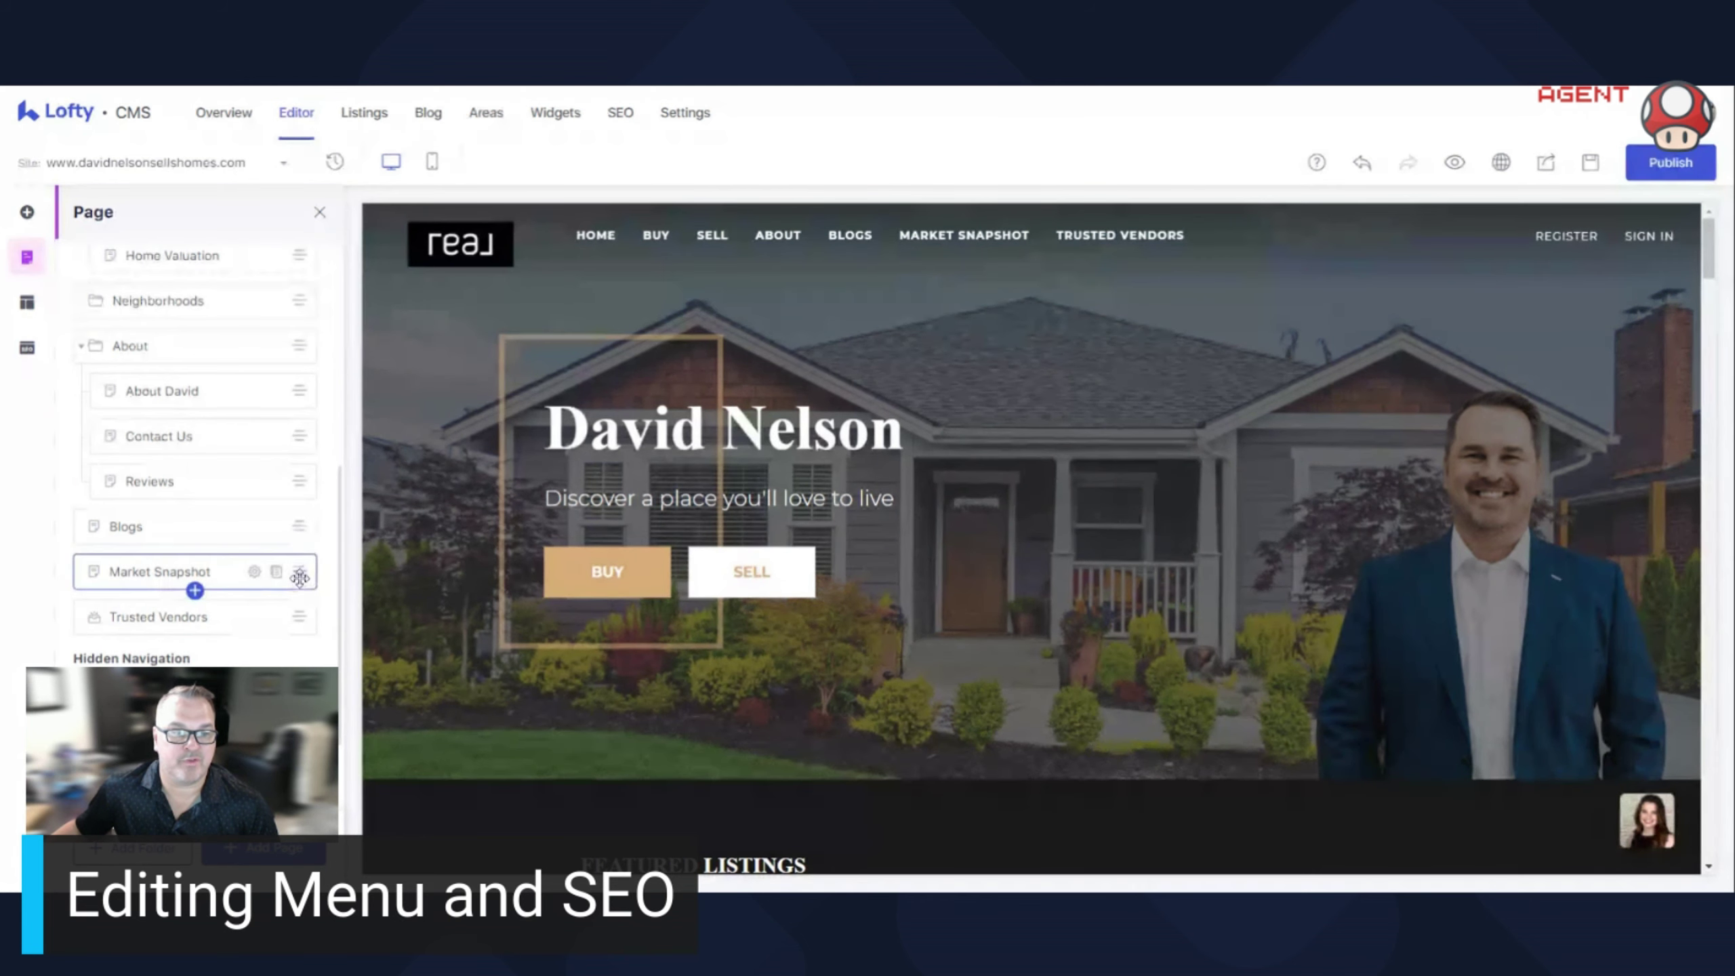
left_click_drag(299, 577, 299, 512)
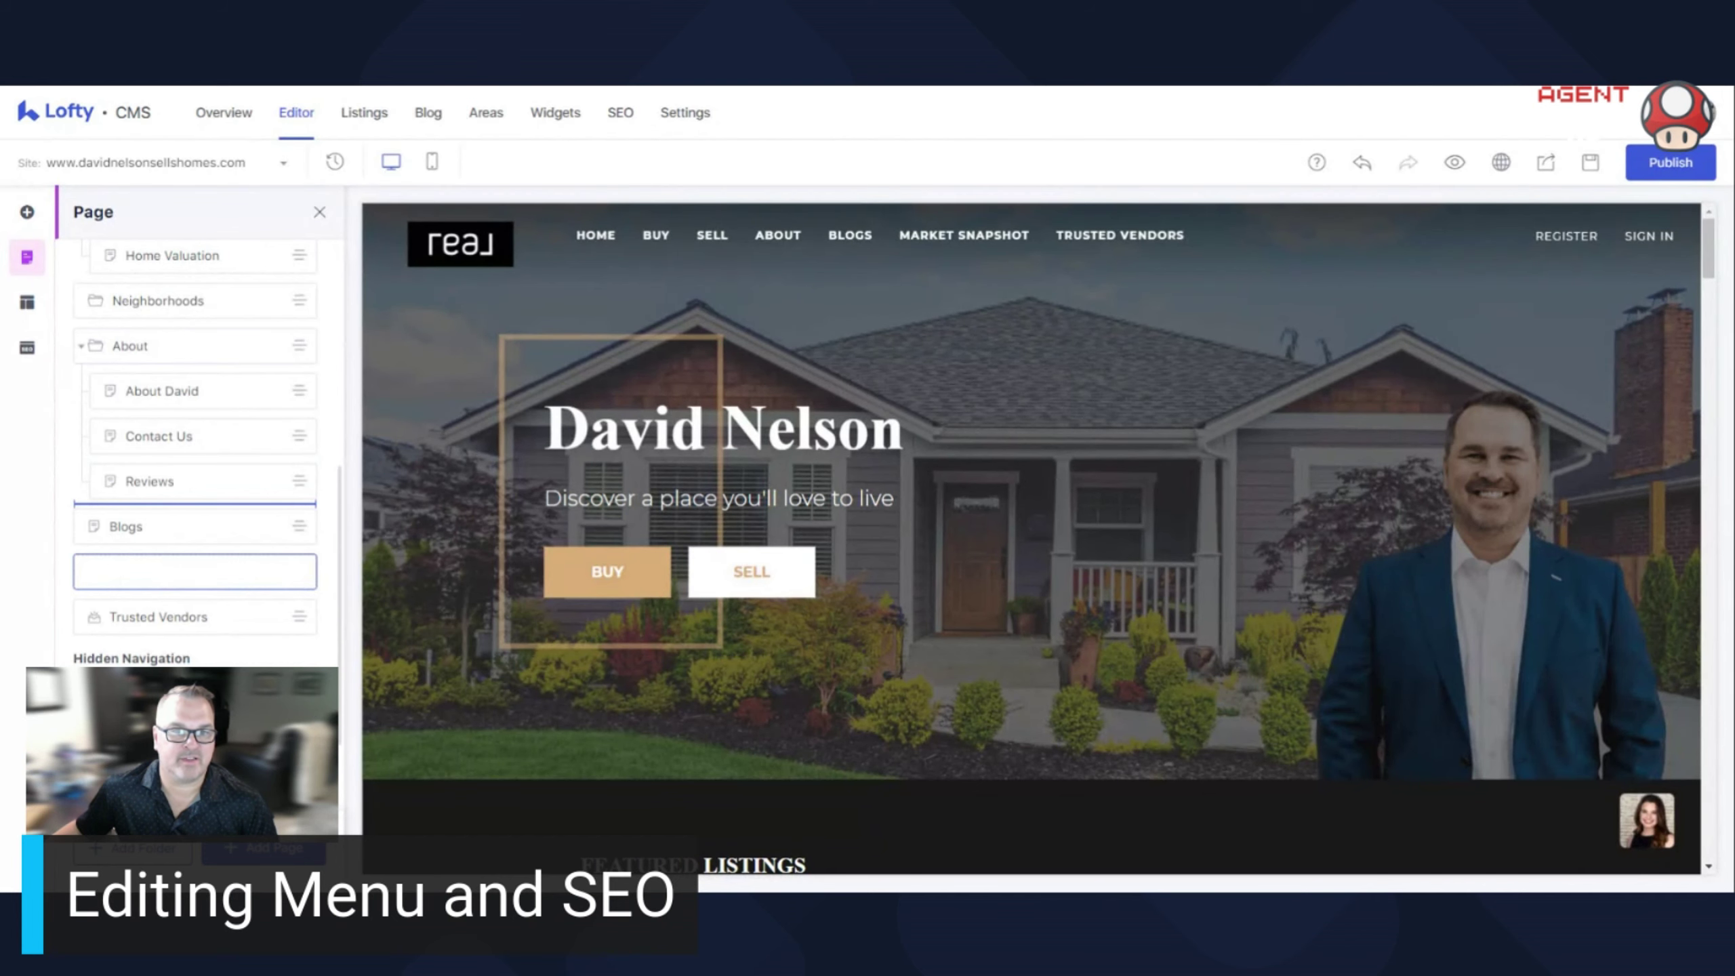
left_click_drag(299, 512, 254, 618)
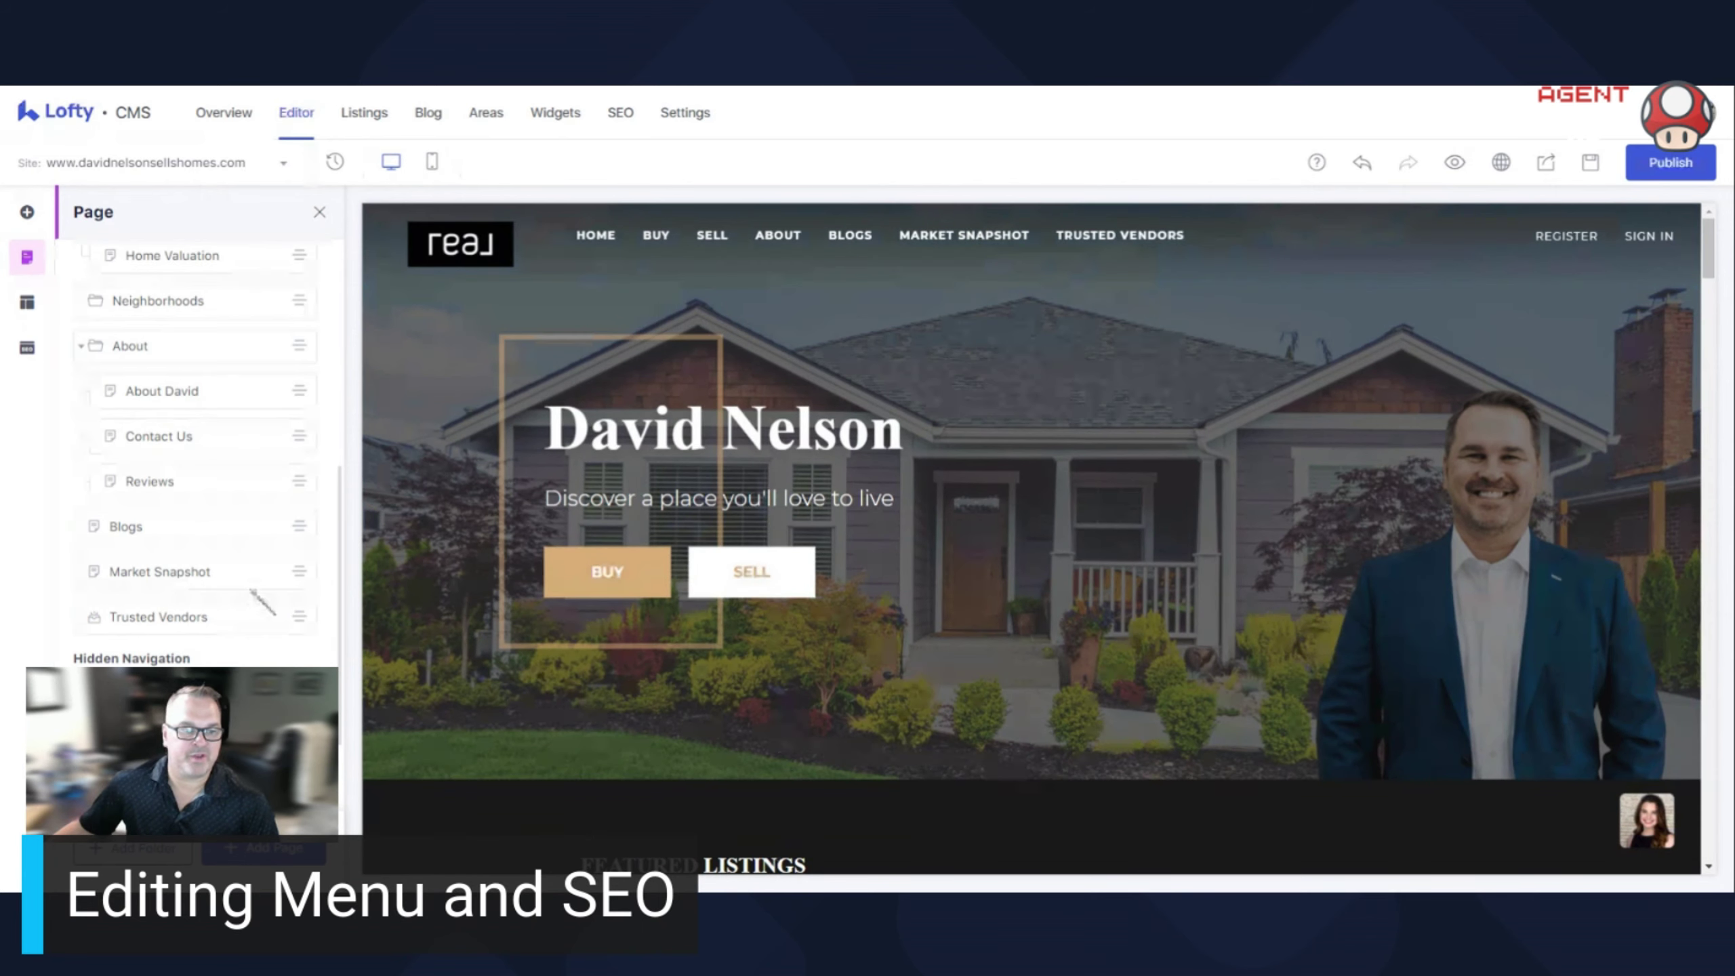
scroll(253, 577, "down", 2)
scroll(248, 582, "down", 1)
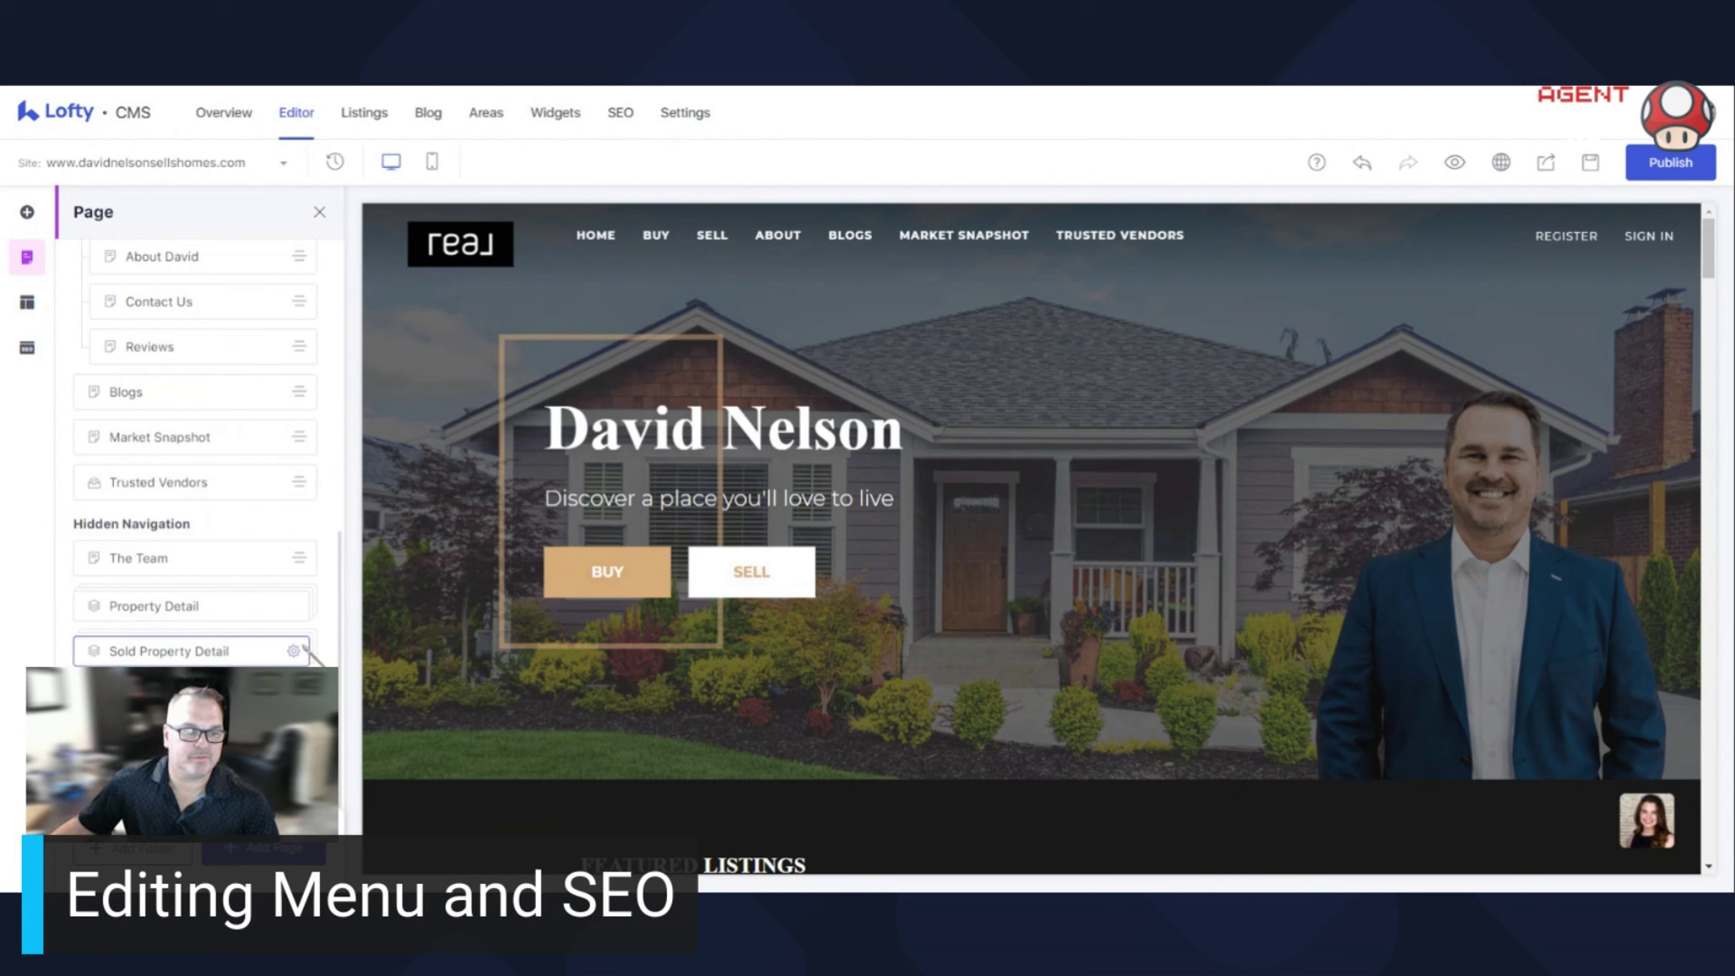
Open Sold Property Detail and return Partner Lender to the top of Hidden Navigation, above The Team
left_click(232, 653)
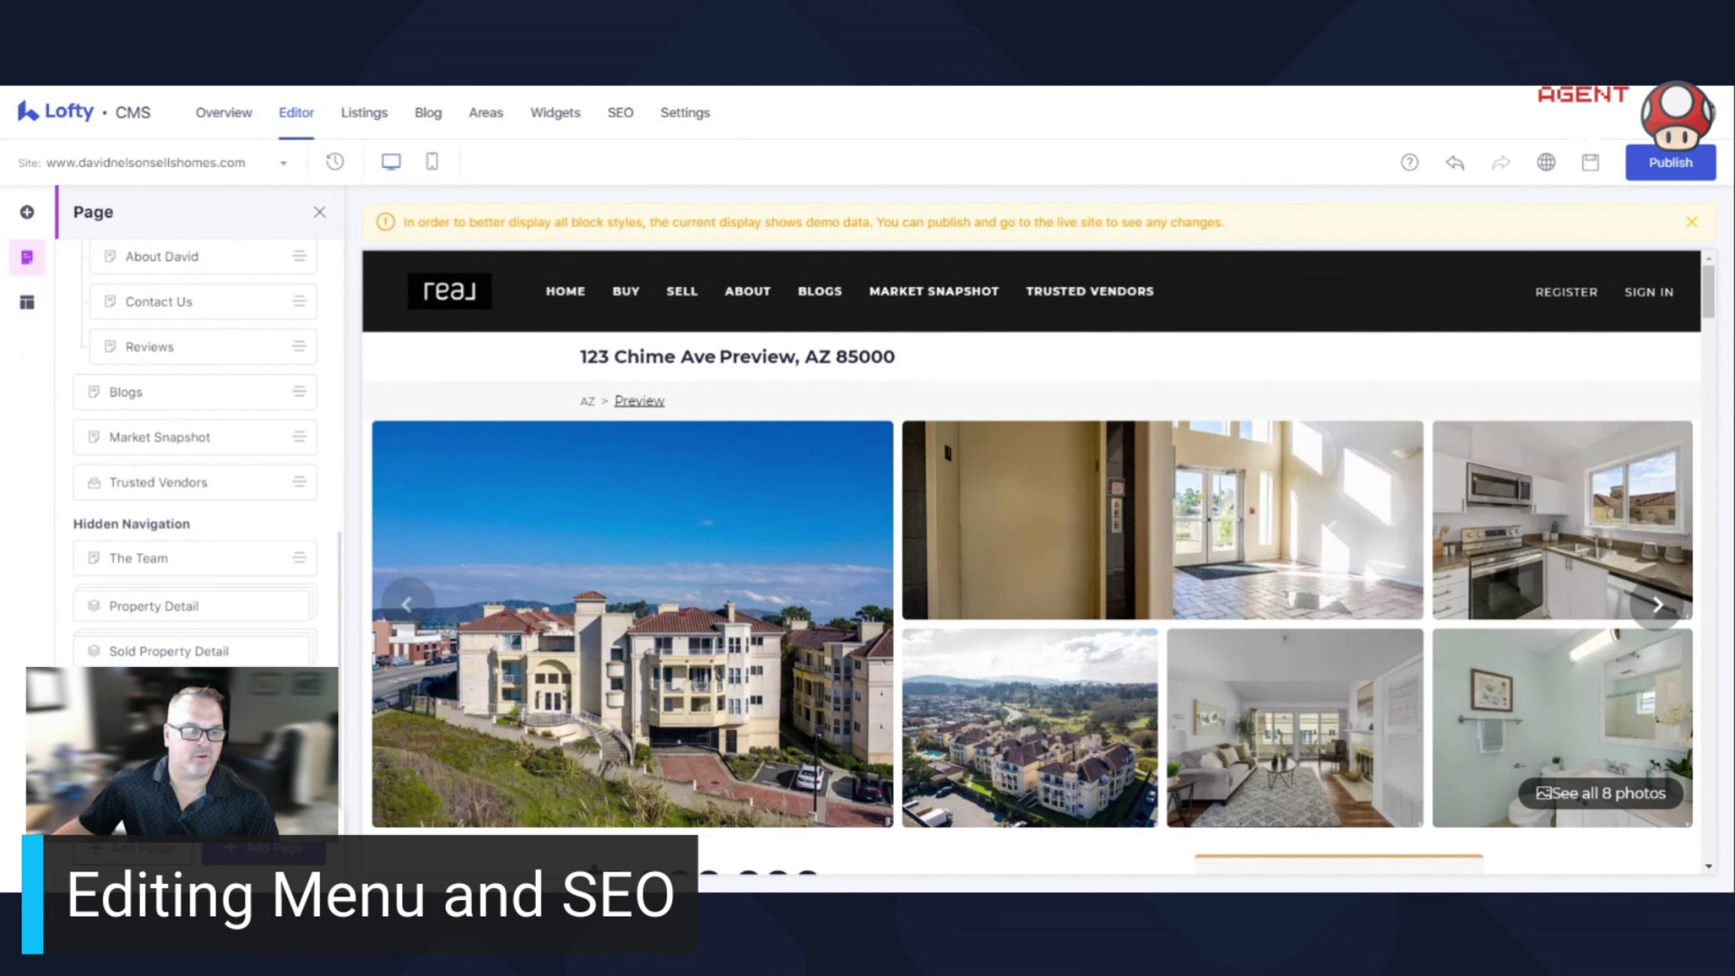
left_click_drag(169, 651, 195, 505)
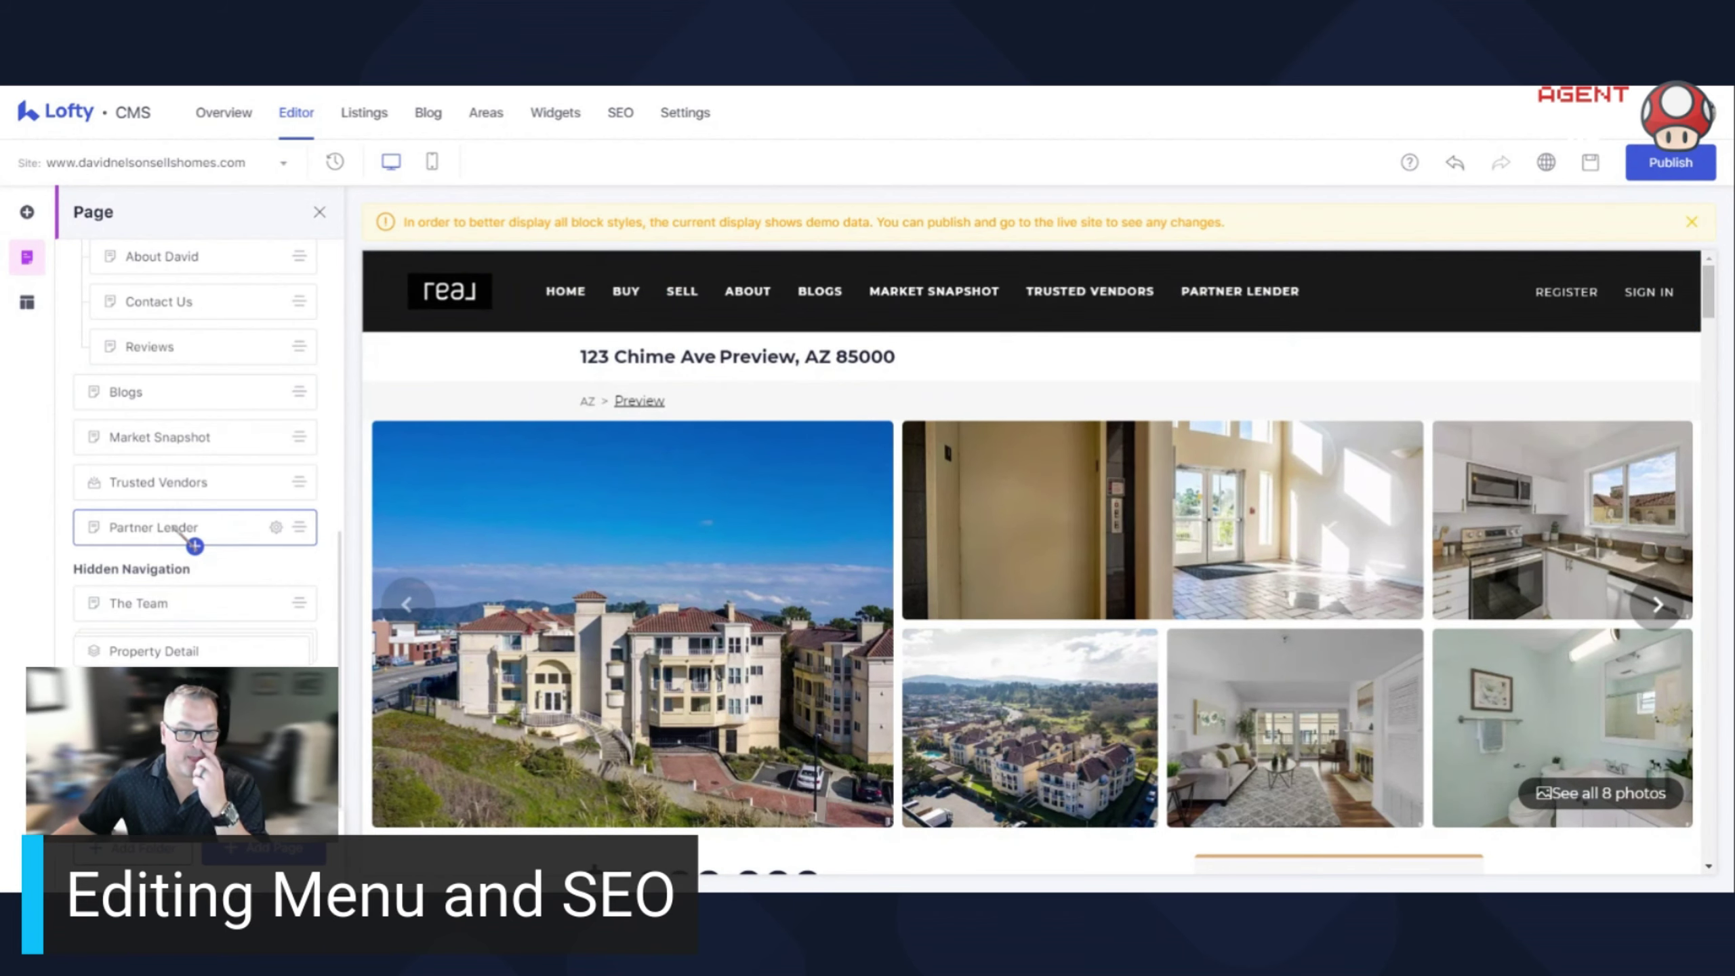
left_click_drag(297, 527, 300, 581)
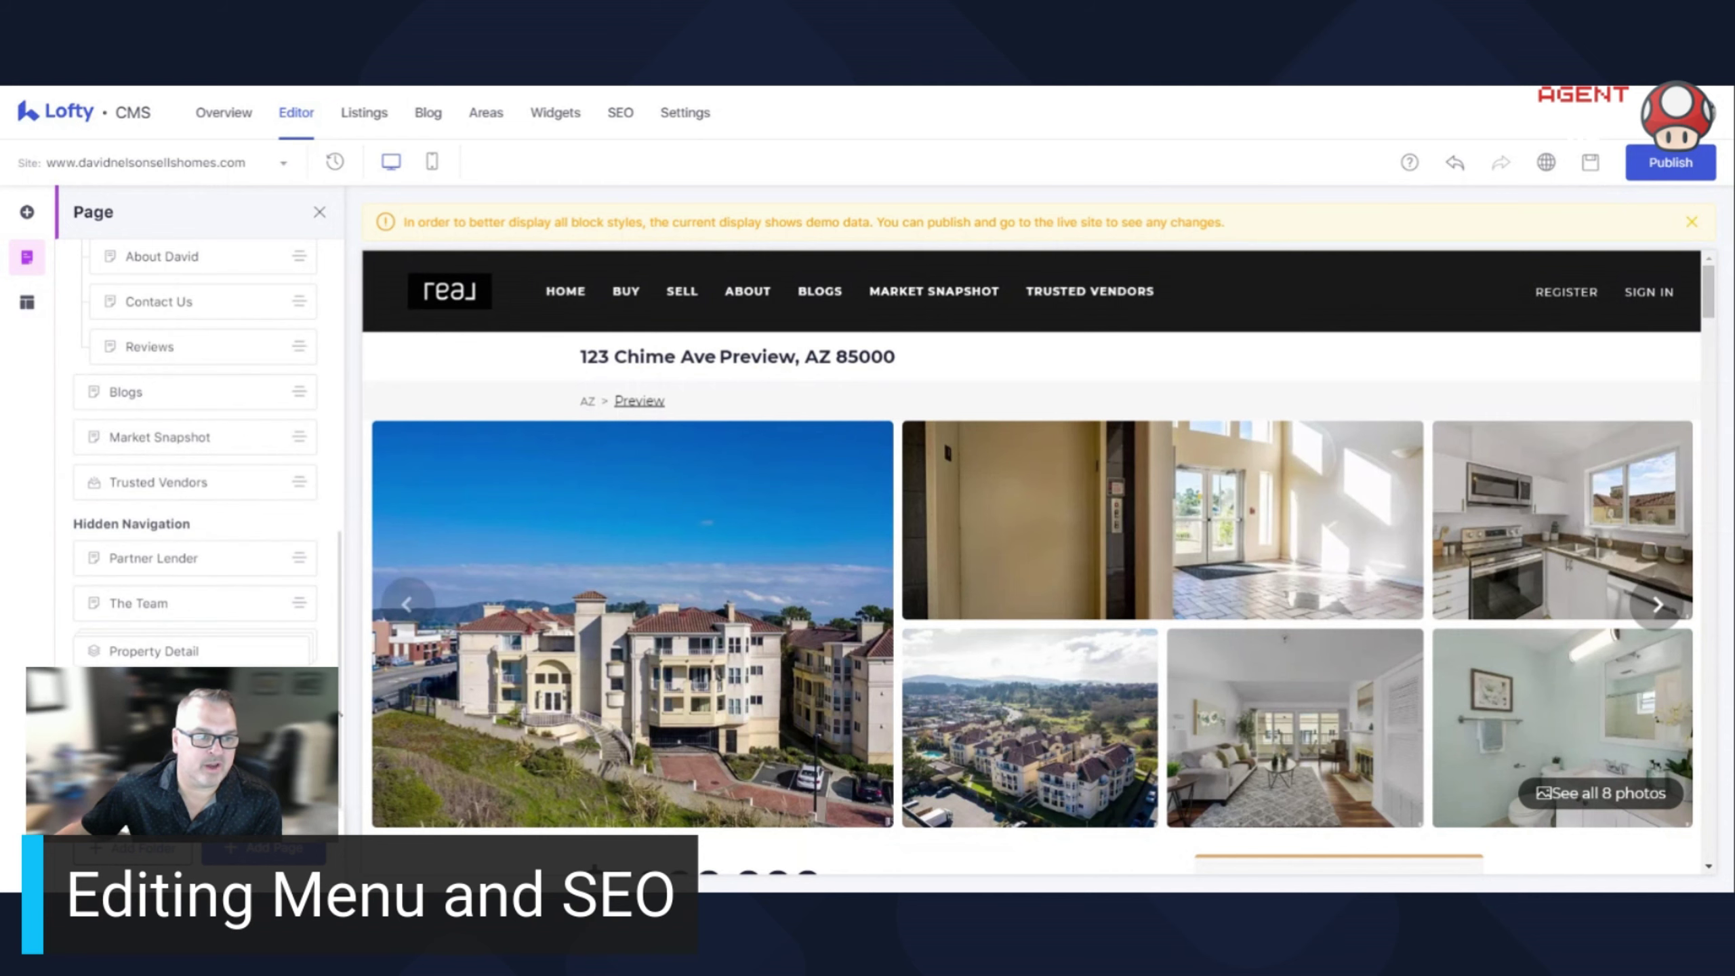
Publish the site until 'Published Successfully.' appears, then switch the editor to the About David page
scroll(198, 444, "up", 5)
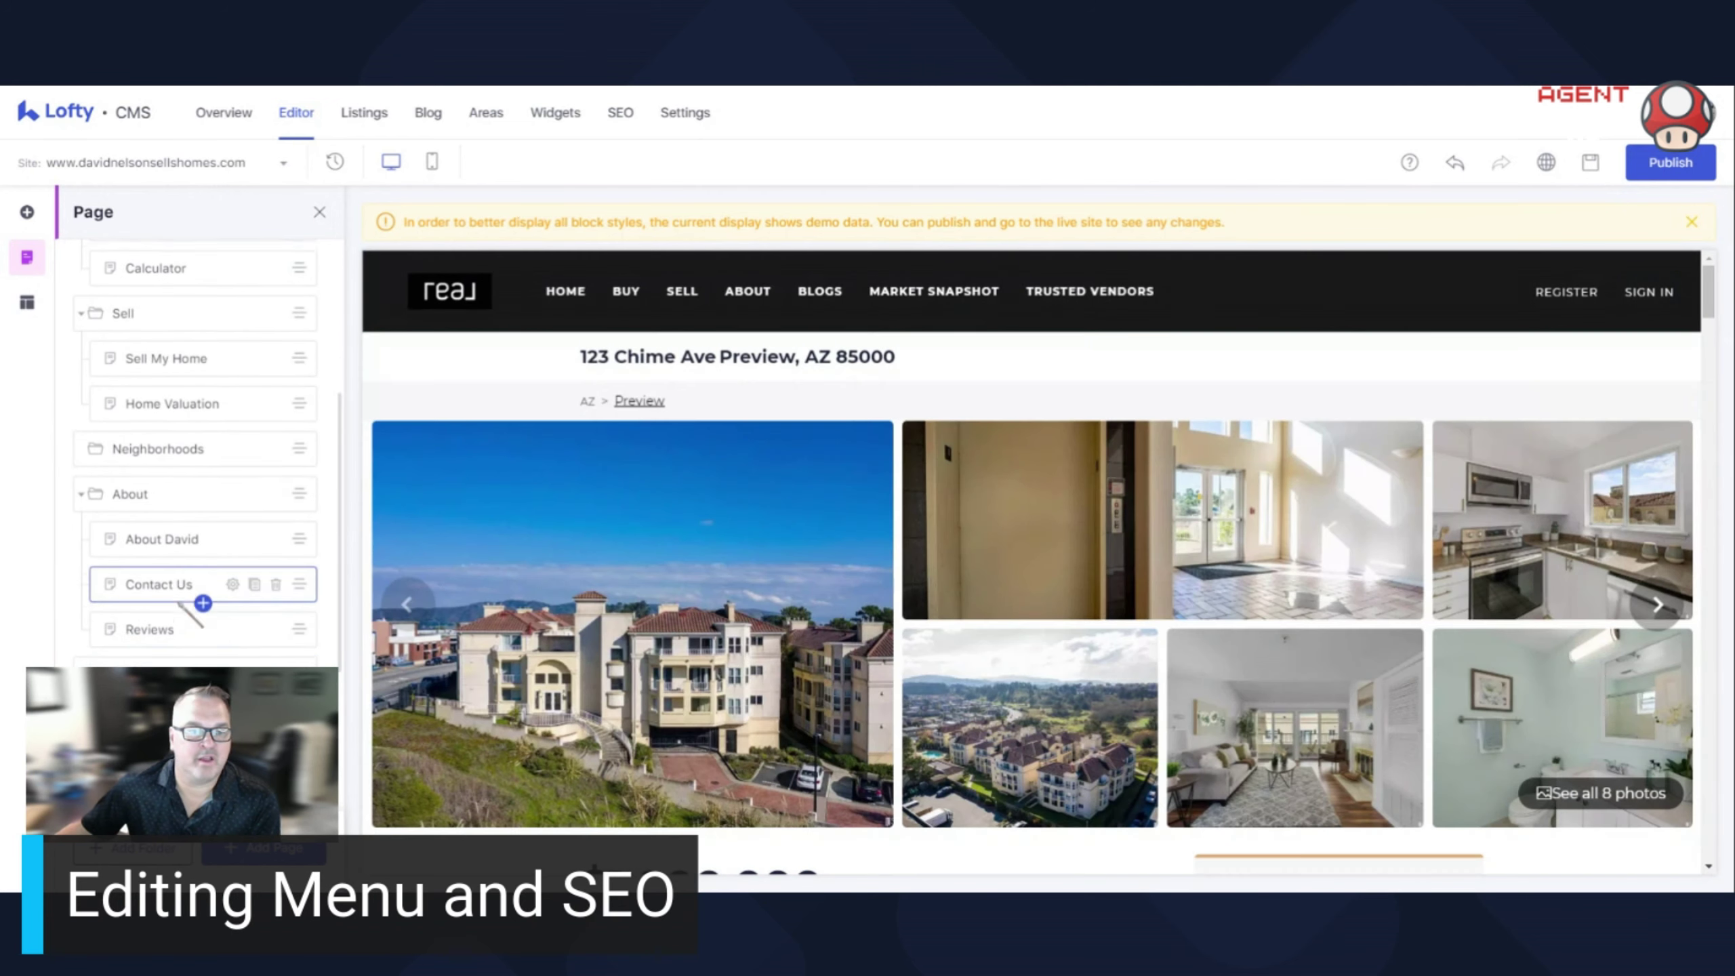
scroll(179, 601, "up", 5)
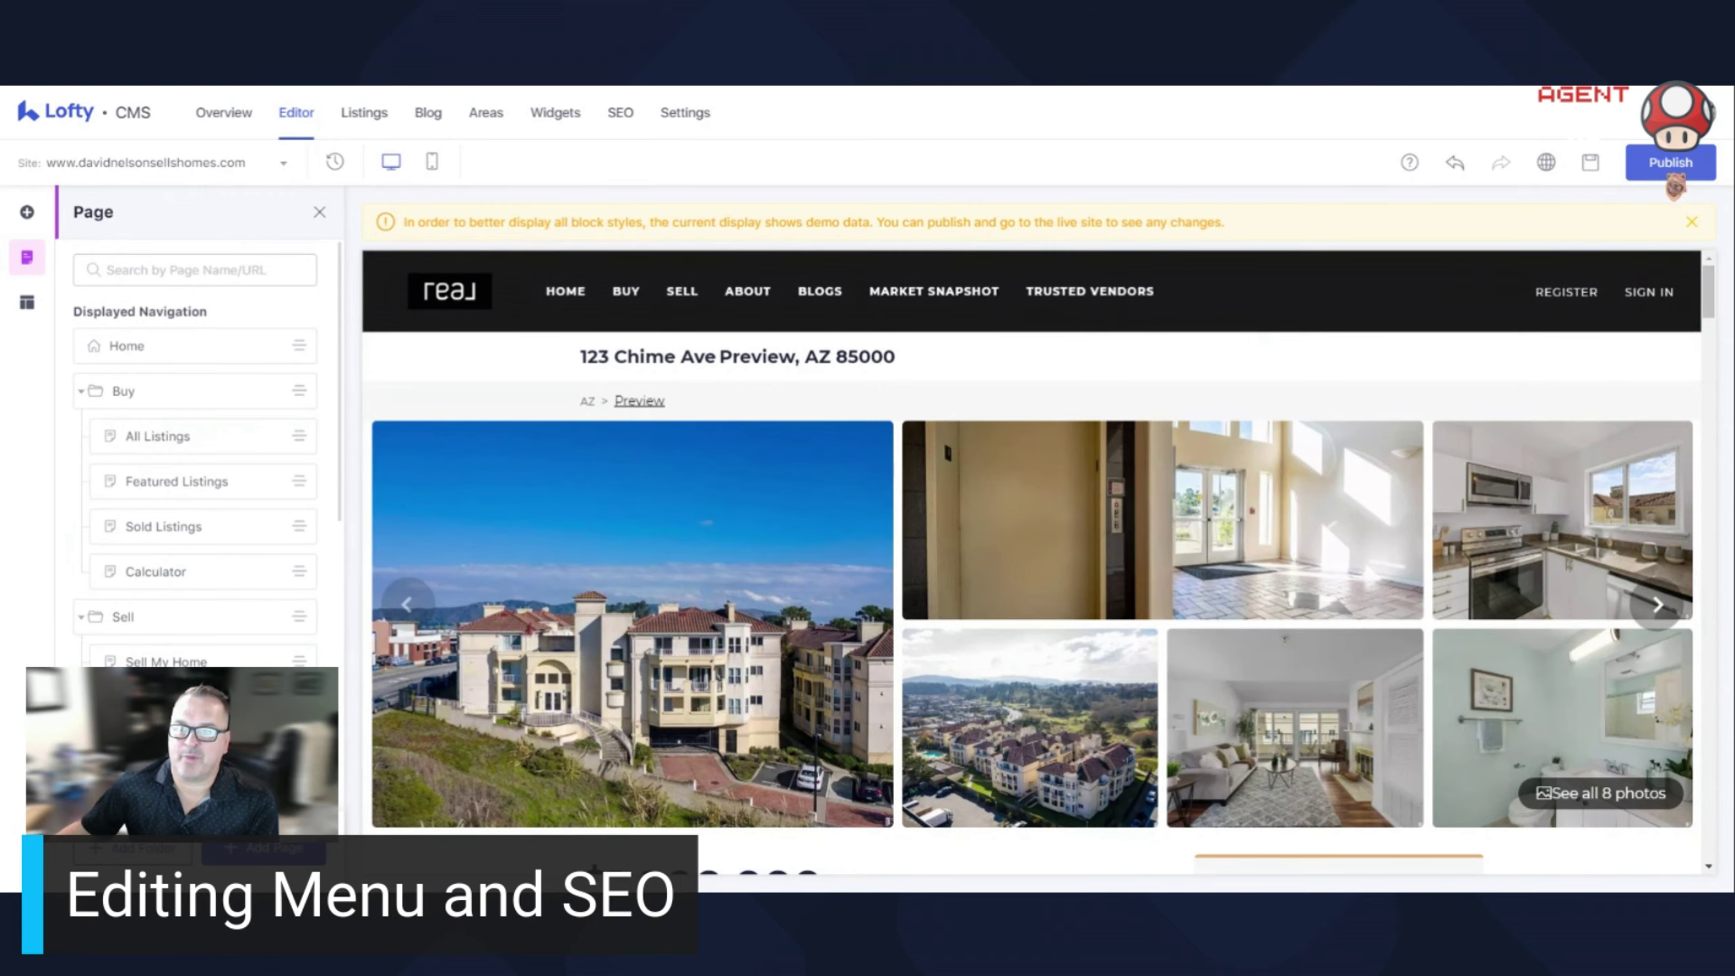
scroll(234, 568, "down", 5)
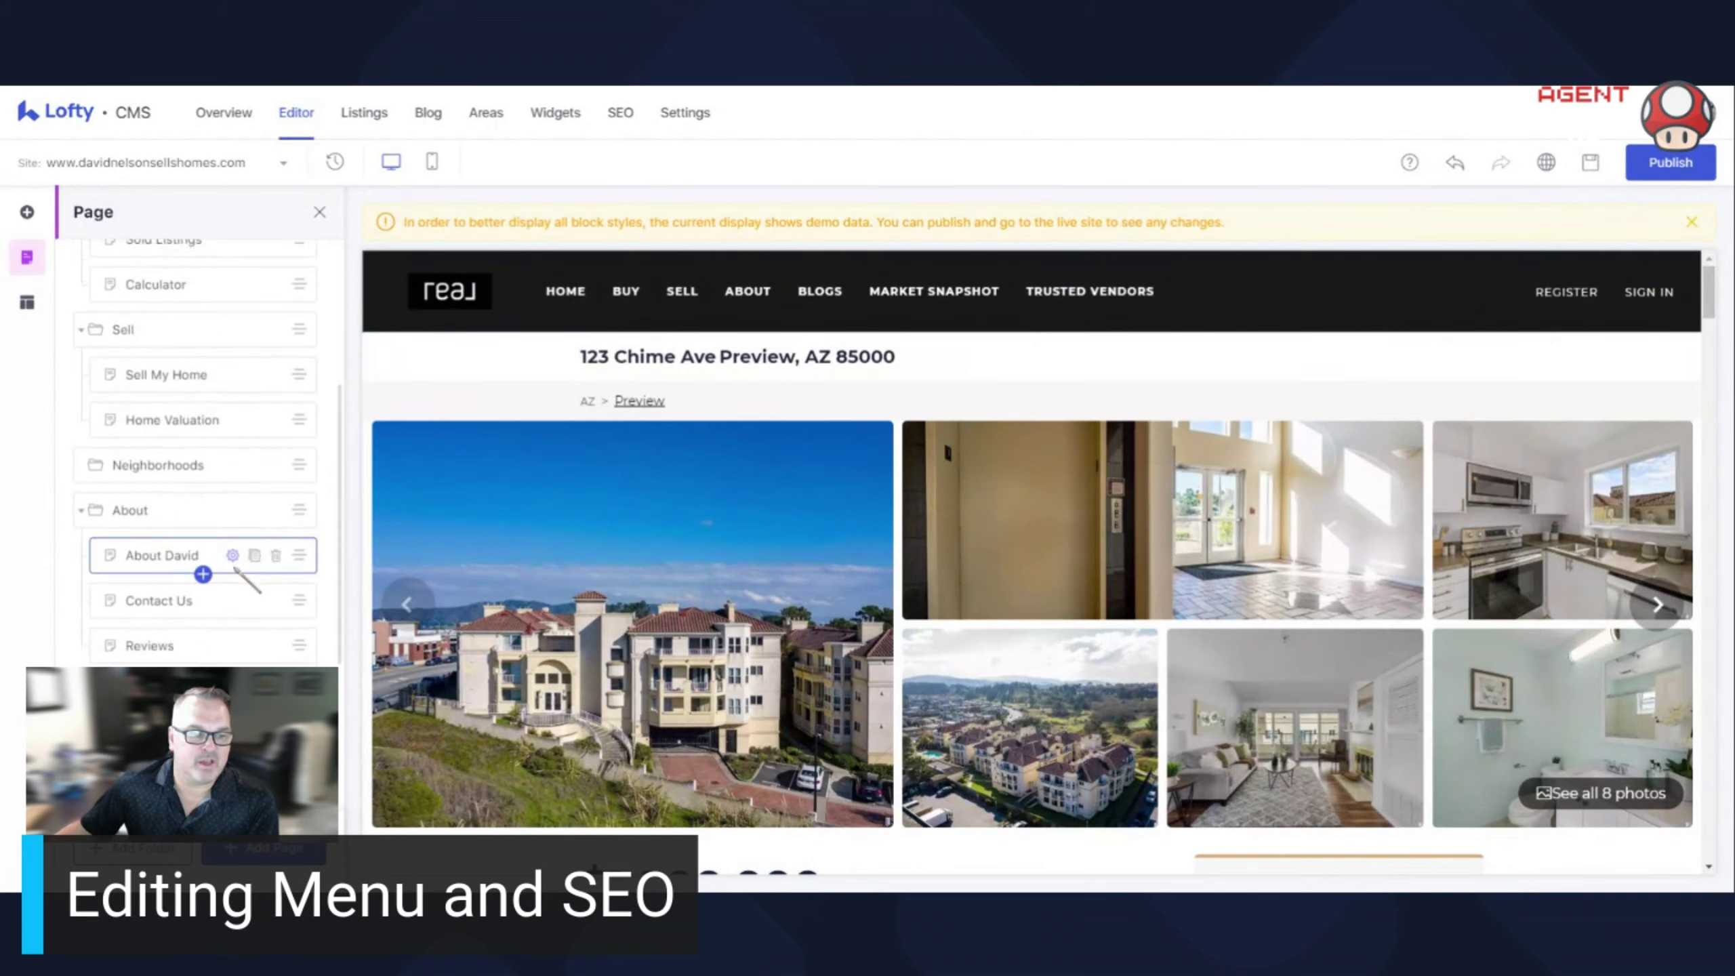
scroll(234, 569, "down", 1)
left_click(1670, 162)
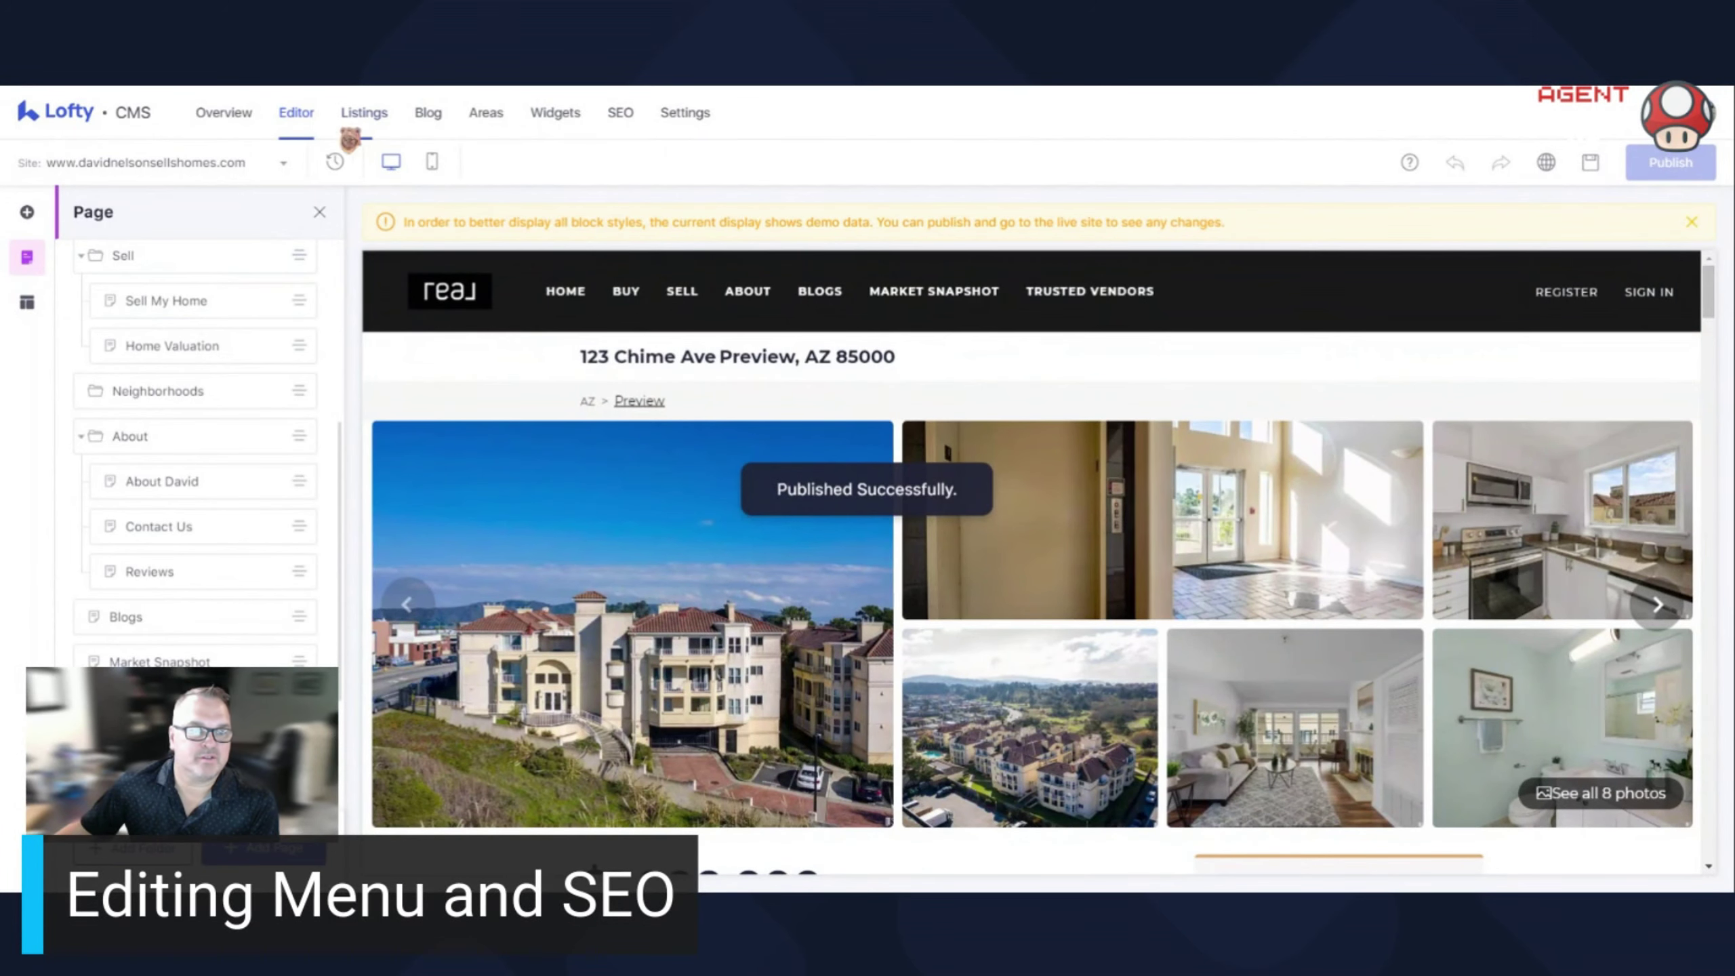
left_click(129, 482)
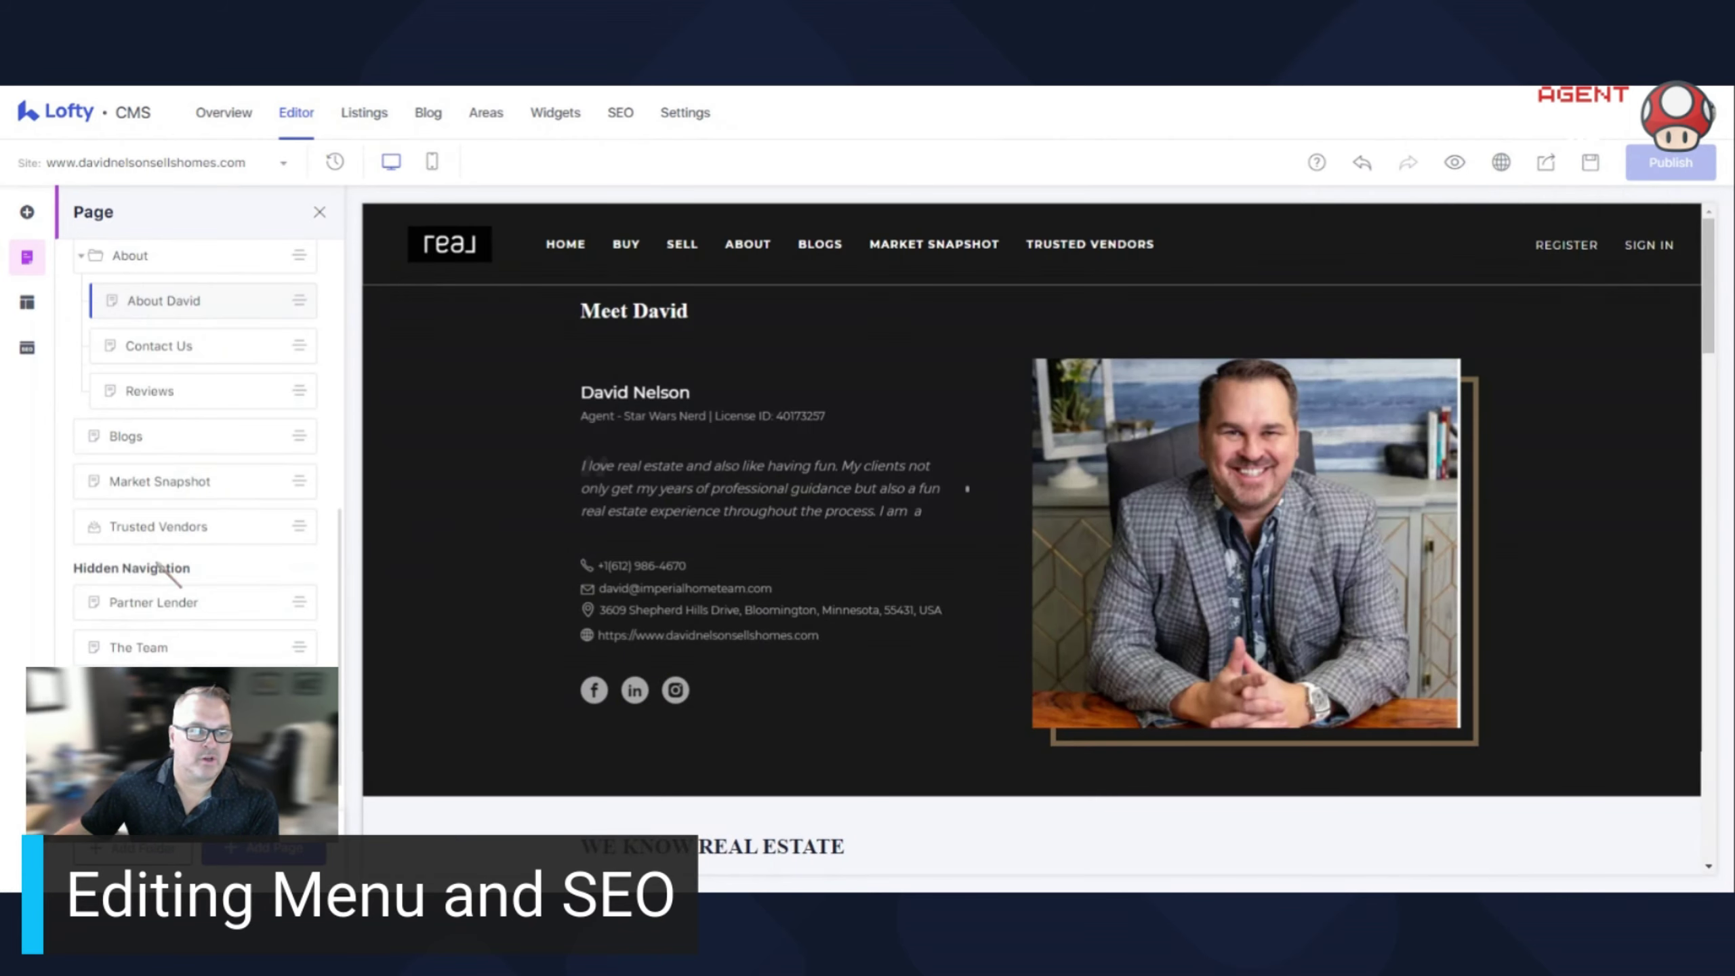
Extend the About David page URL from /about with the agent's full name and save
scroll(171, 403, "up", 1)
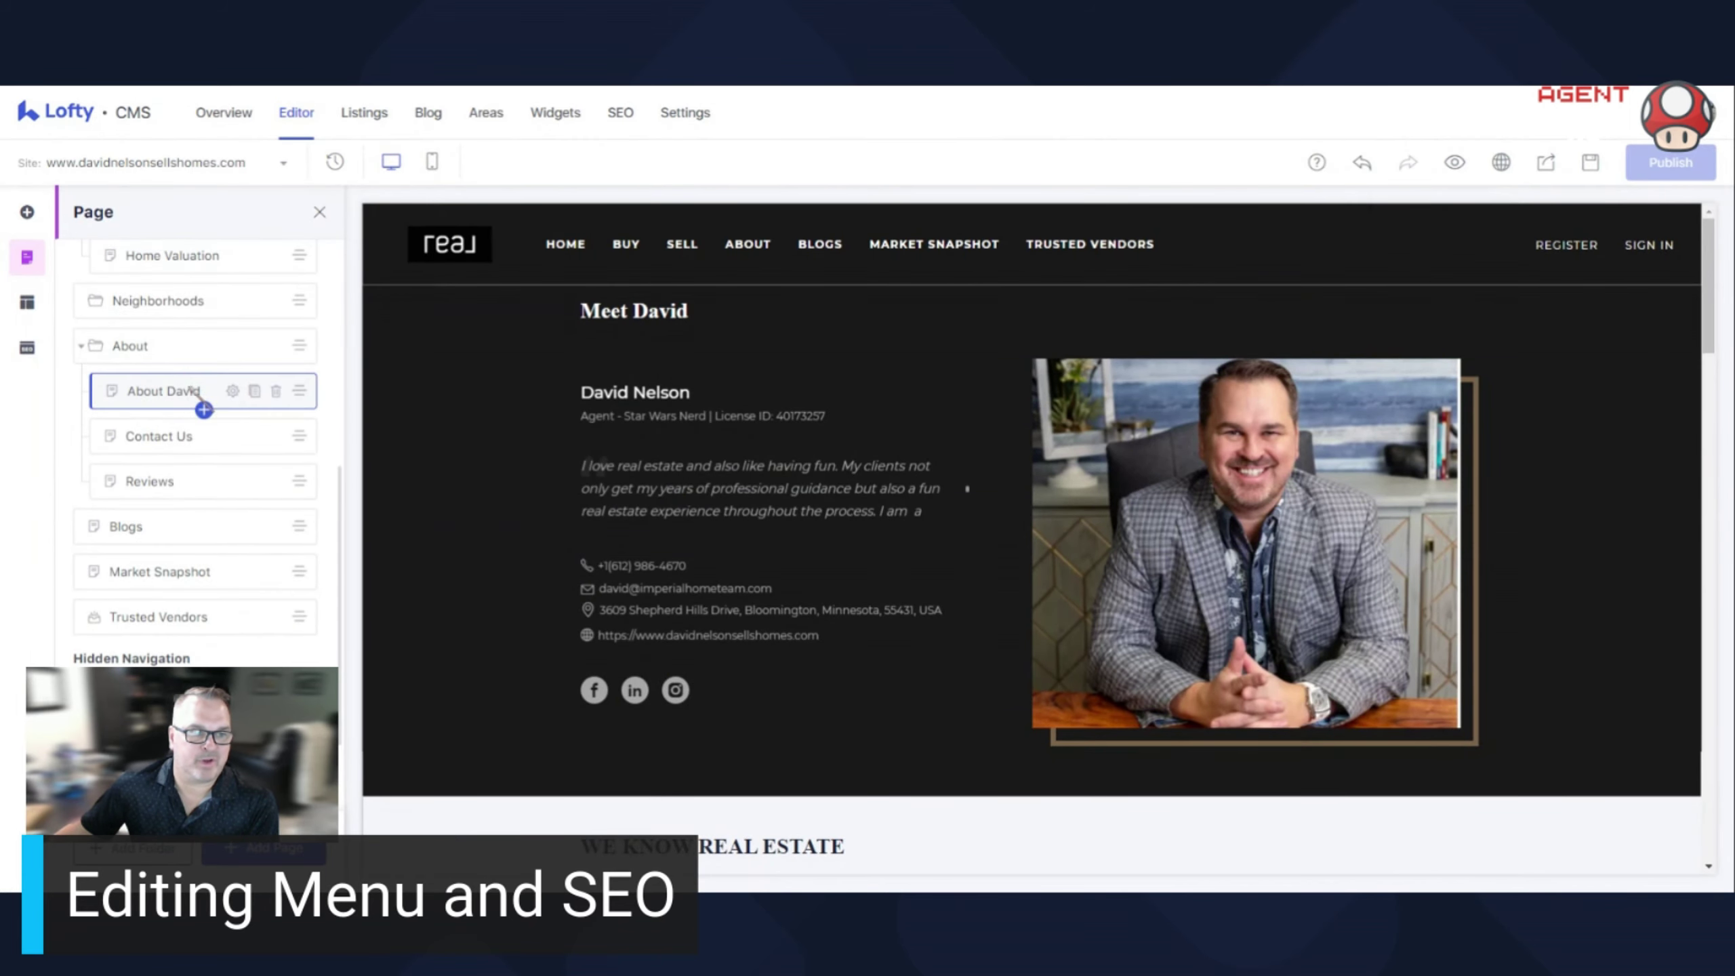
left_click(233, 391)
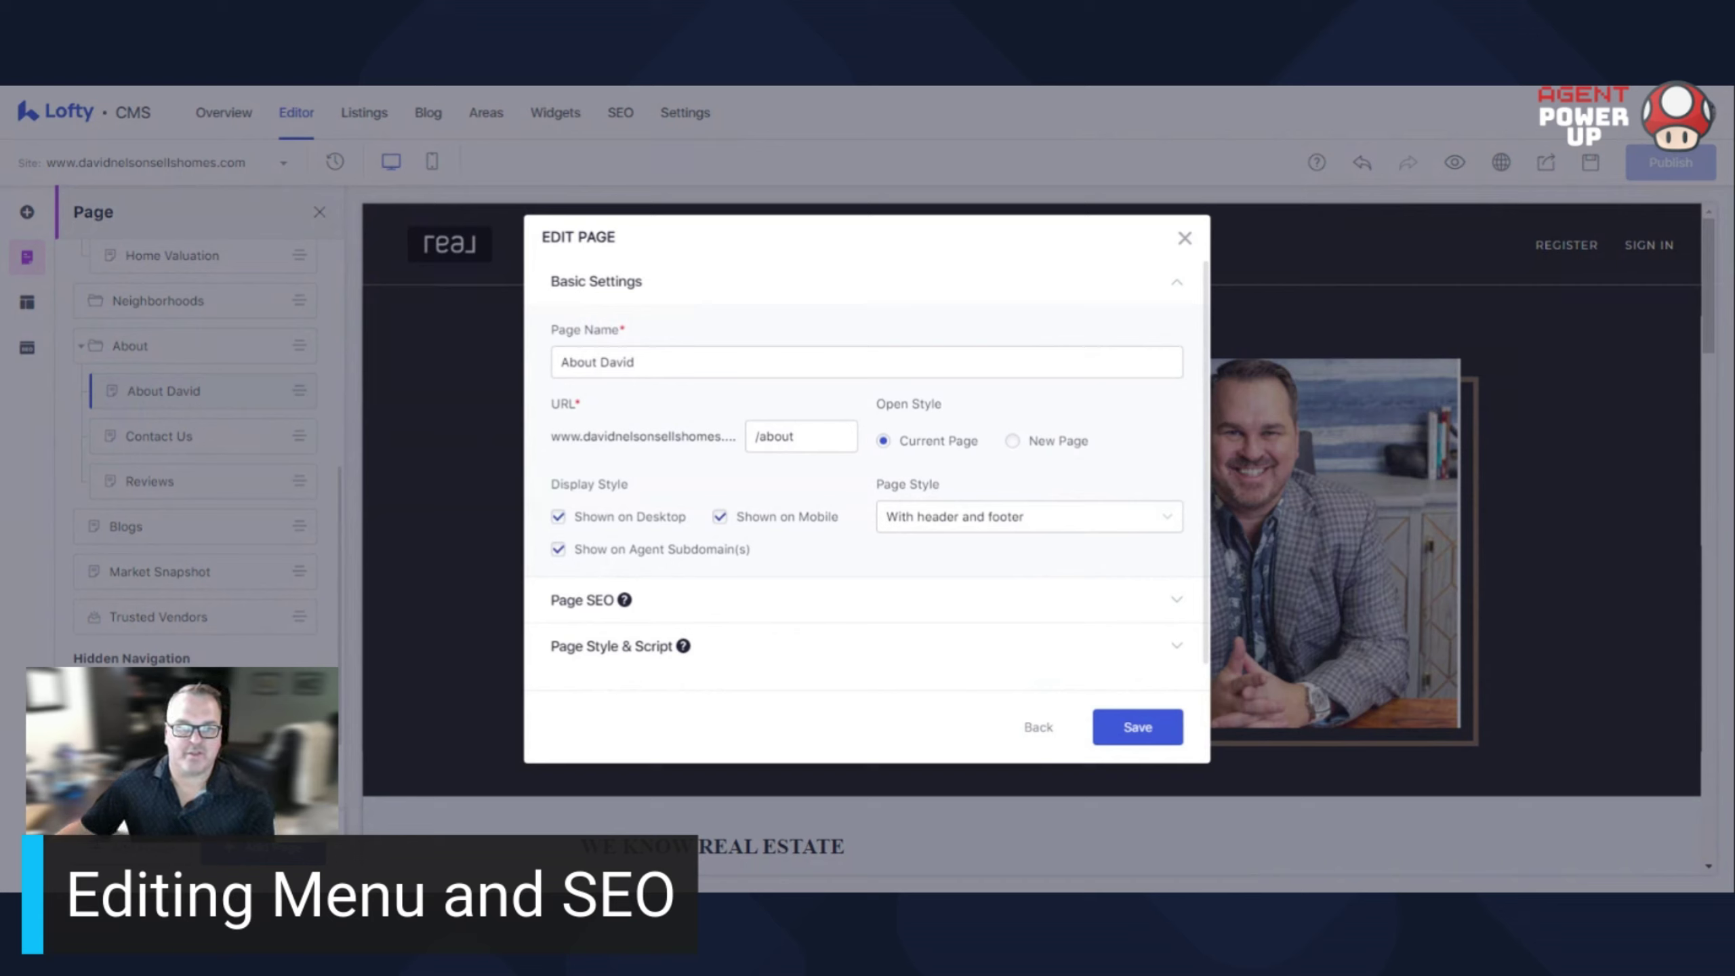
left_click(813, 436)
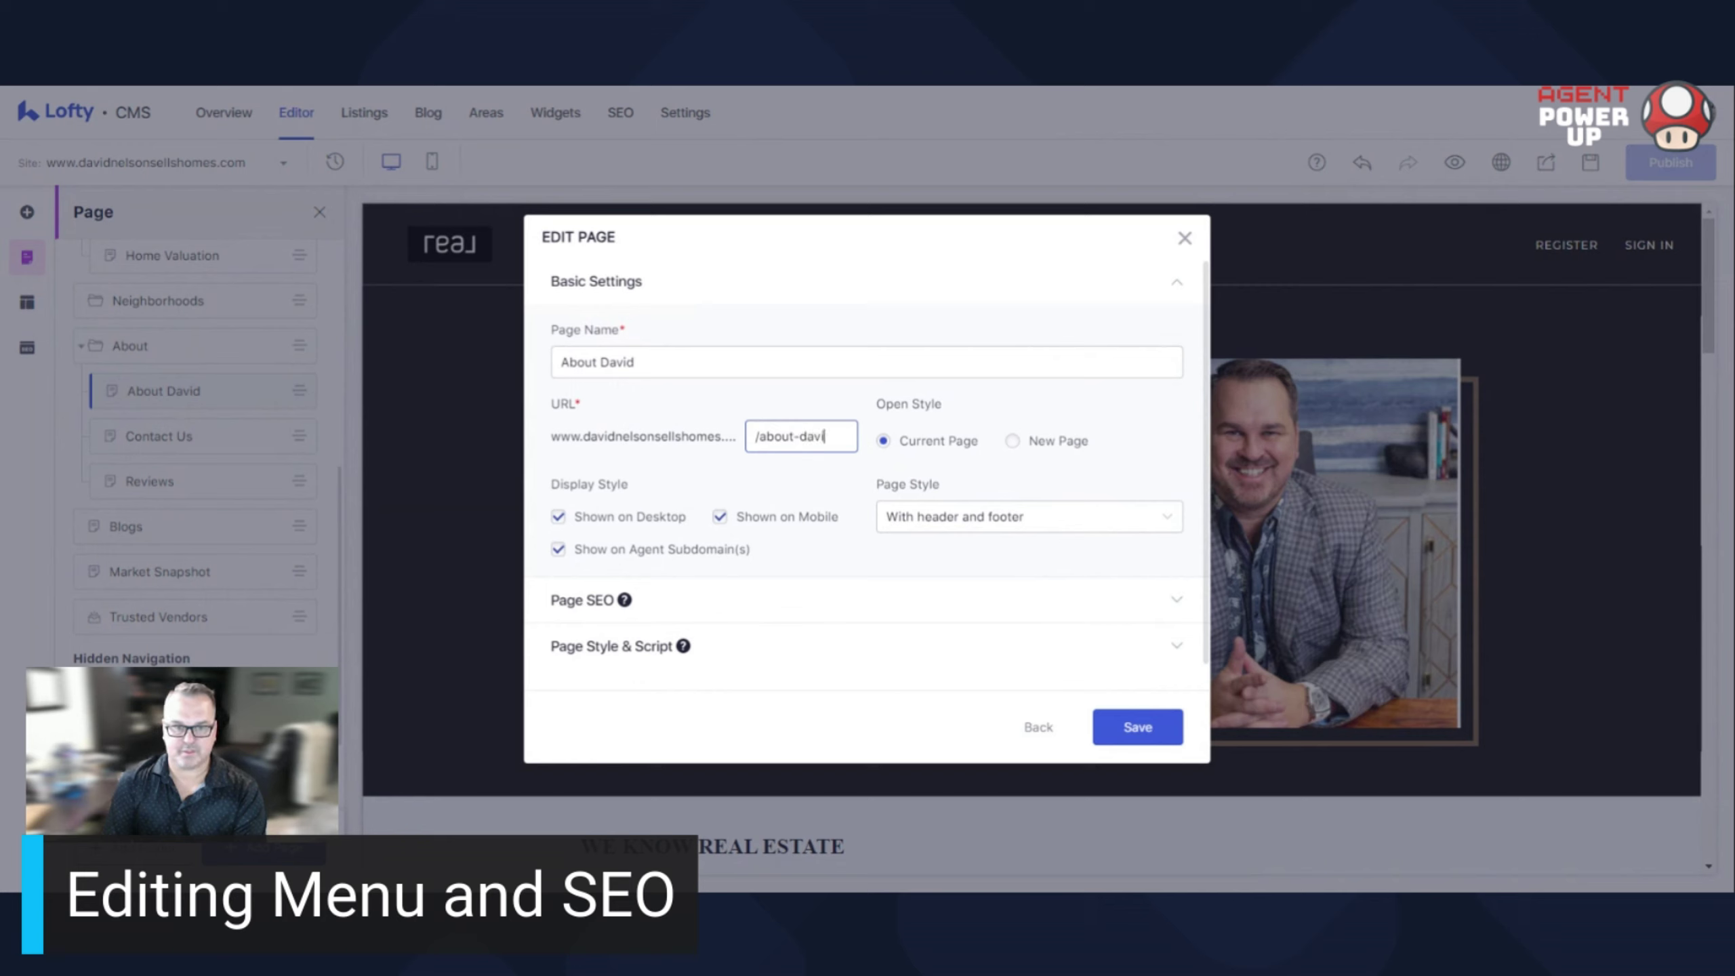
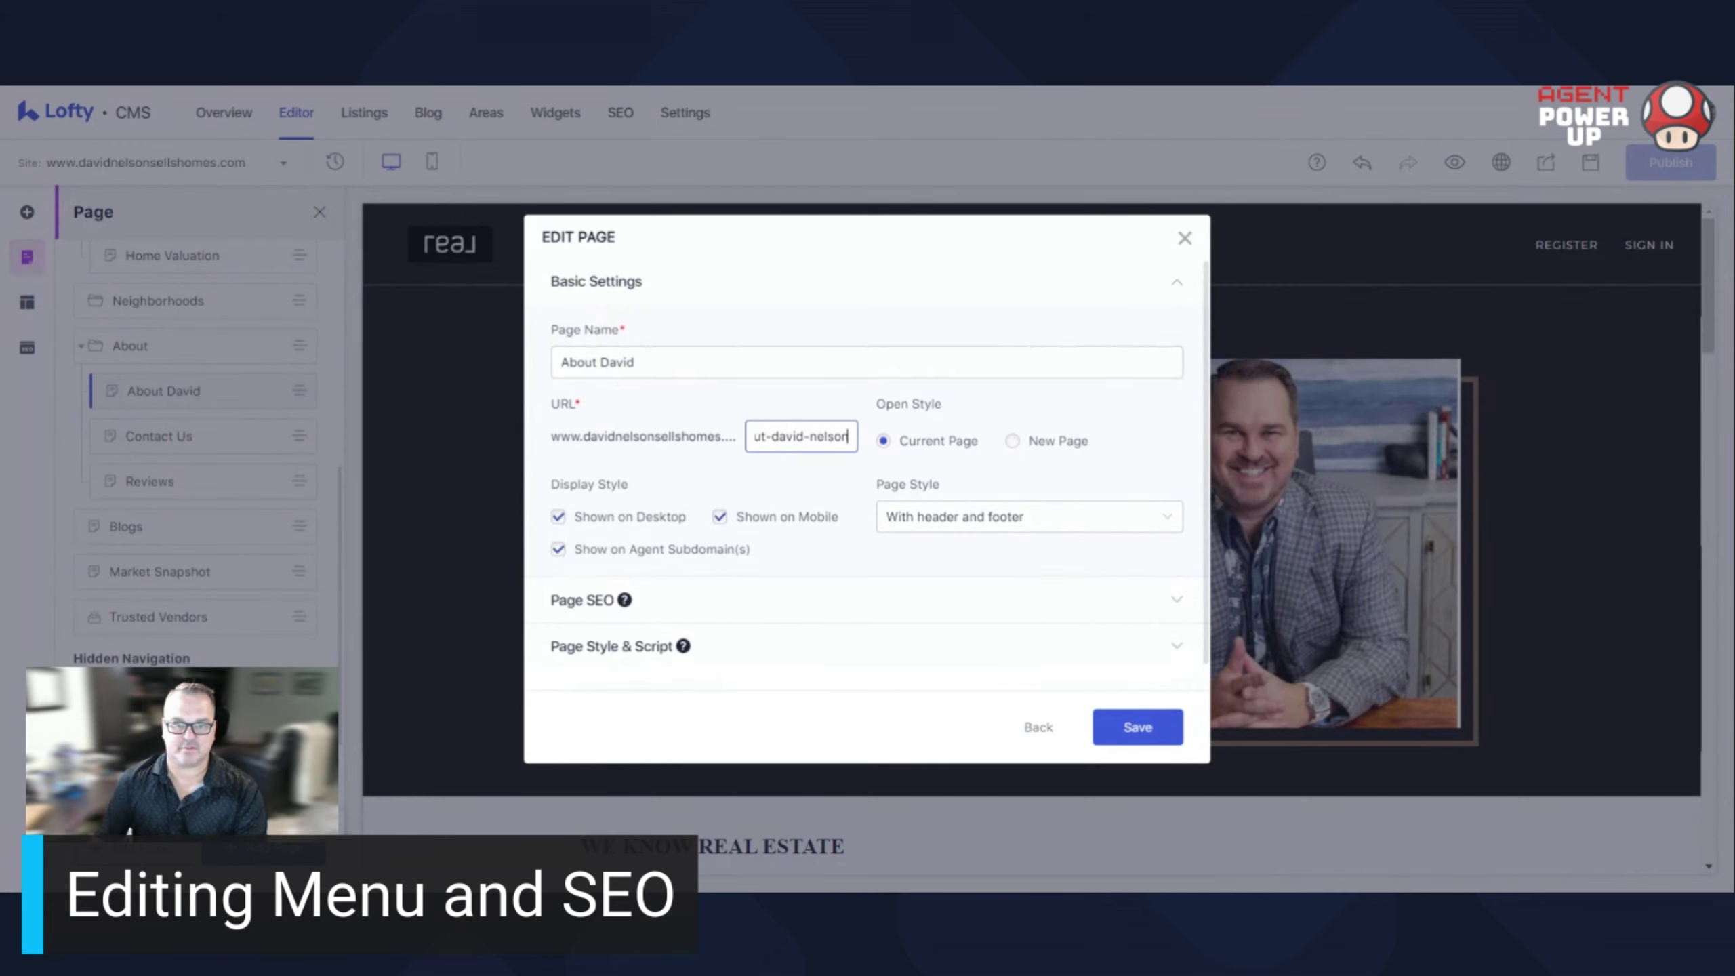
left_click(1133, 727)
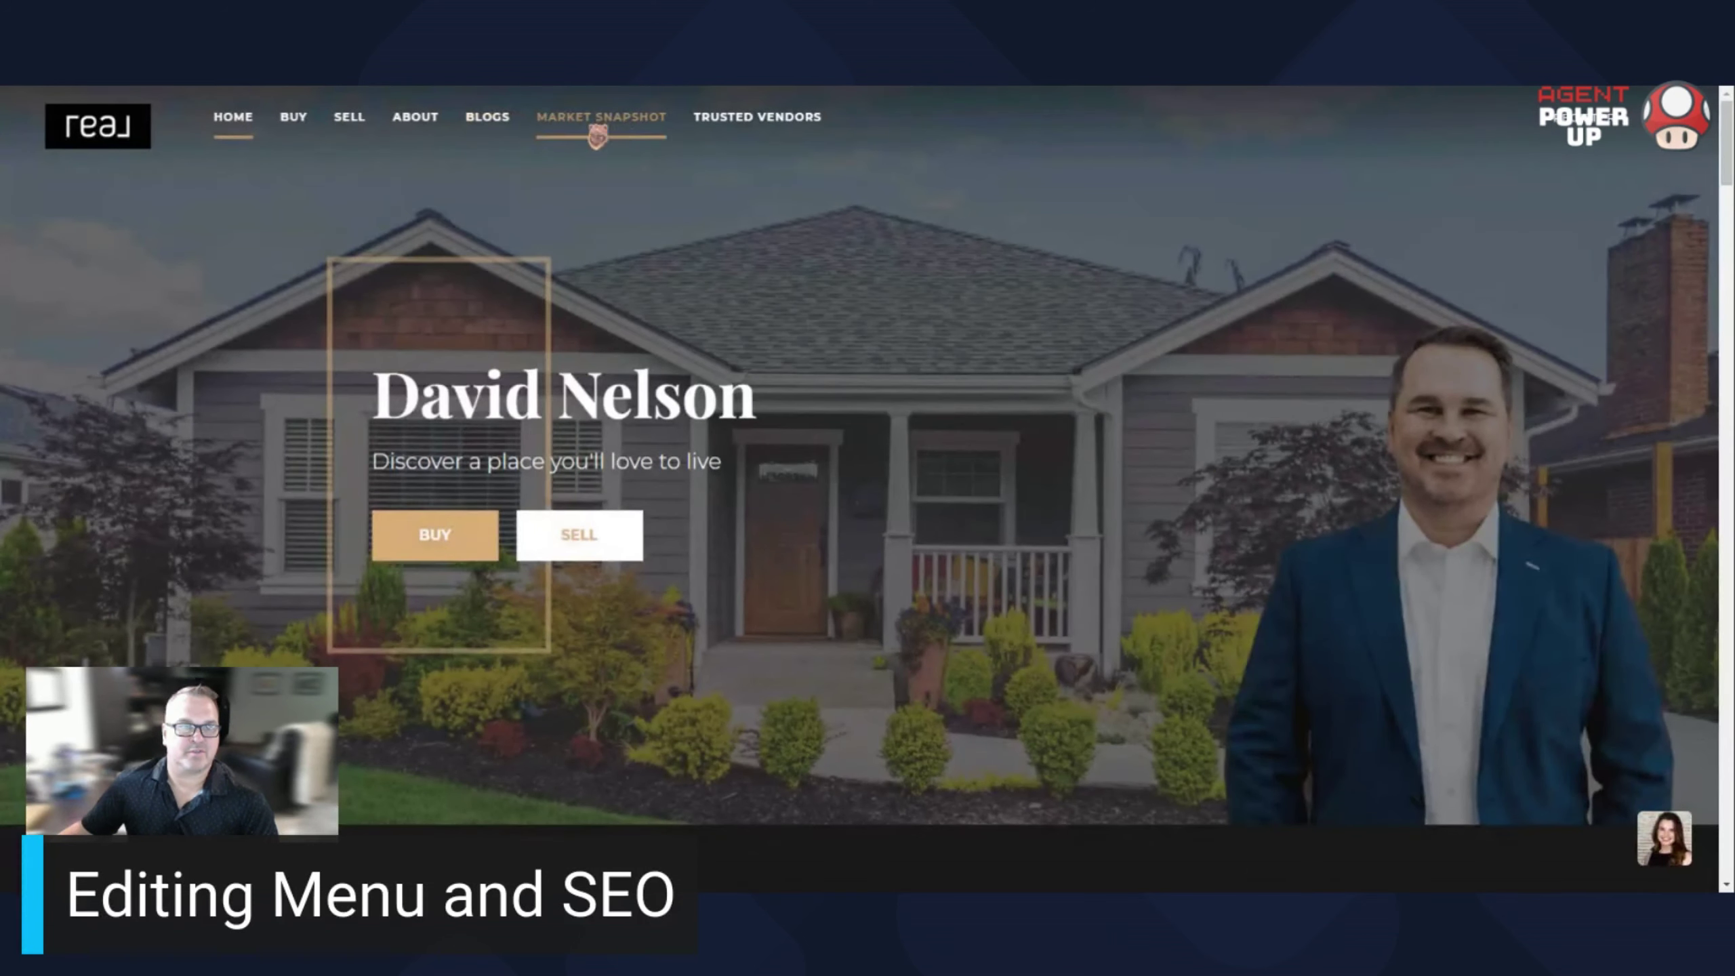
Open About David from the live ABOUT menu, reload into a 404, then reopen it from the menu
mouse_move(426, 133)
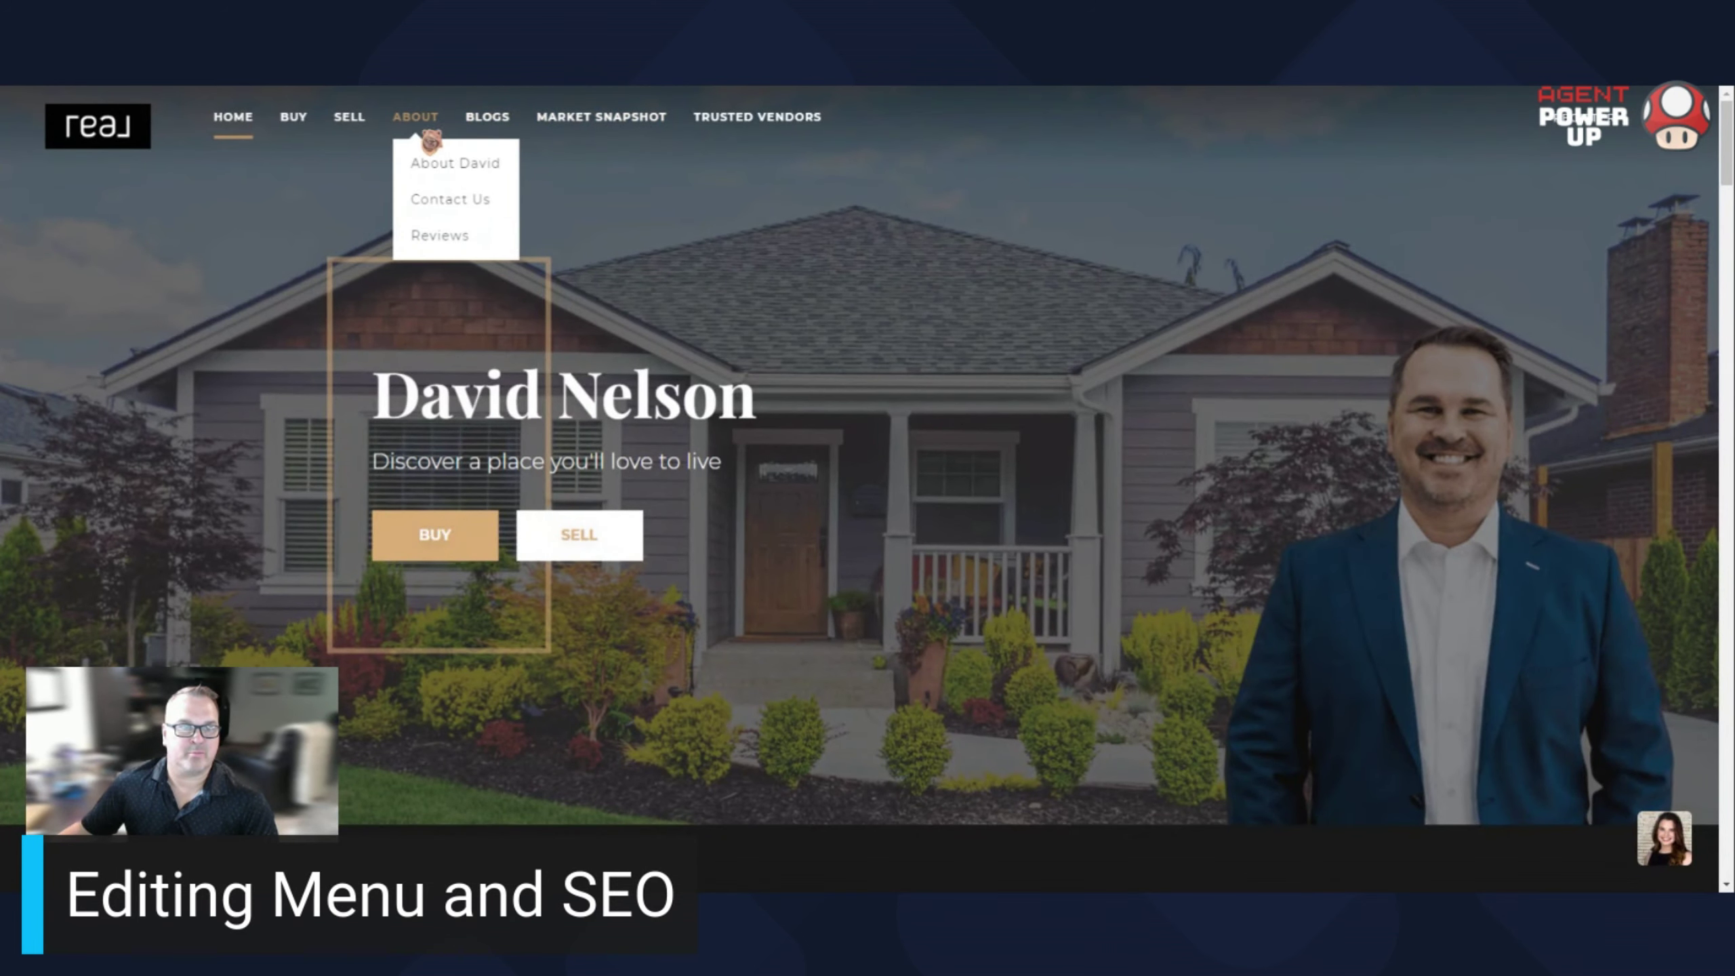
left_click(446, 171)
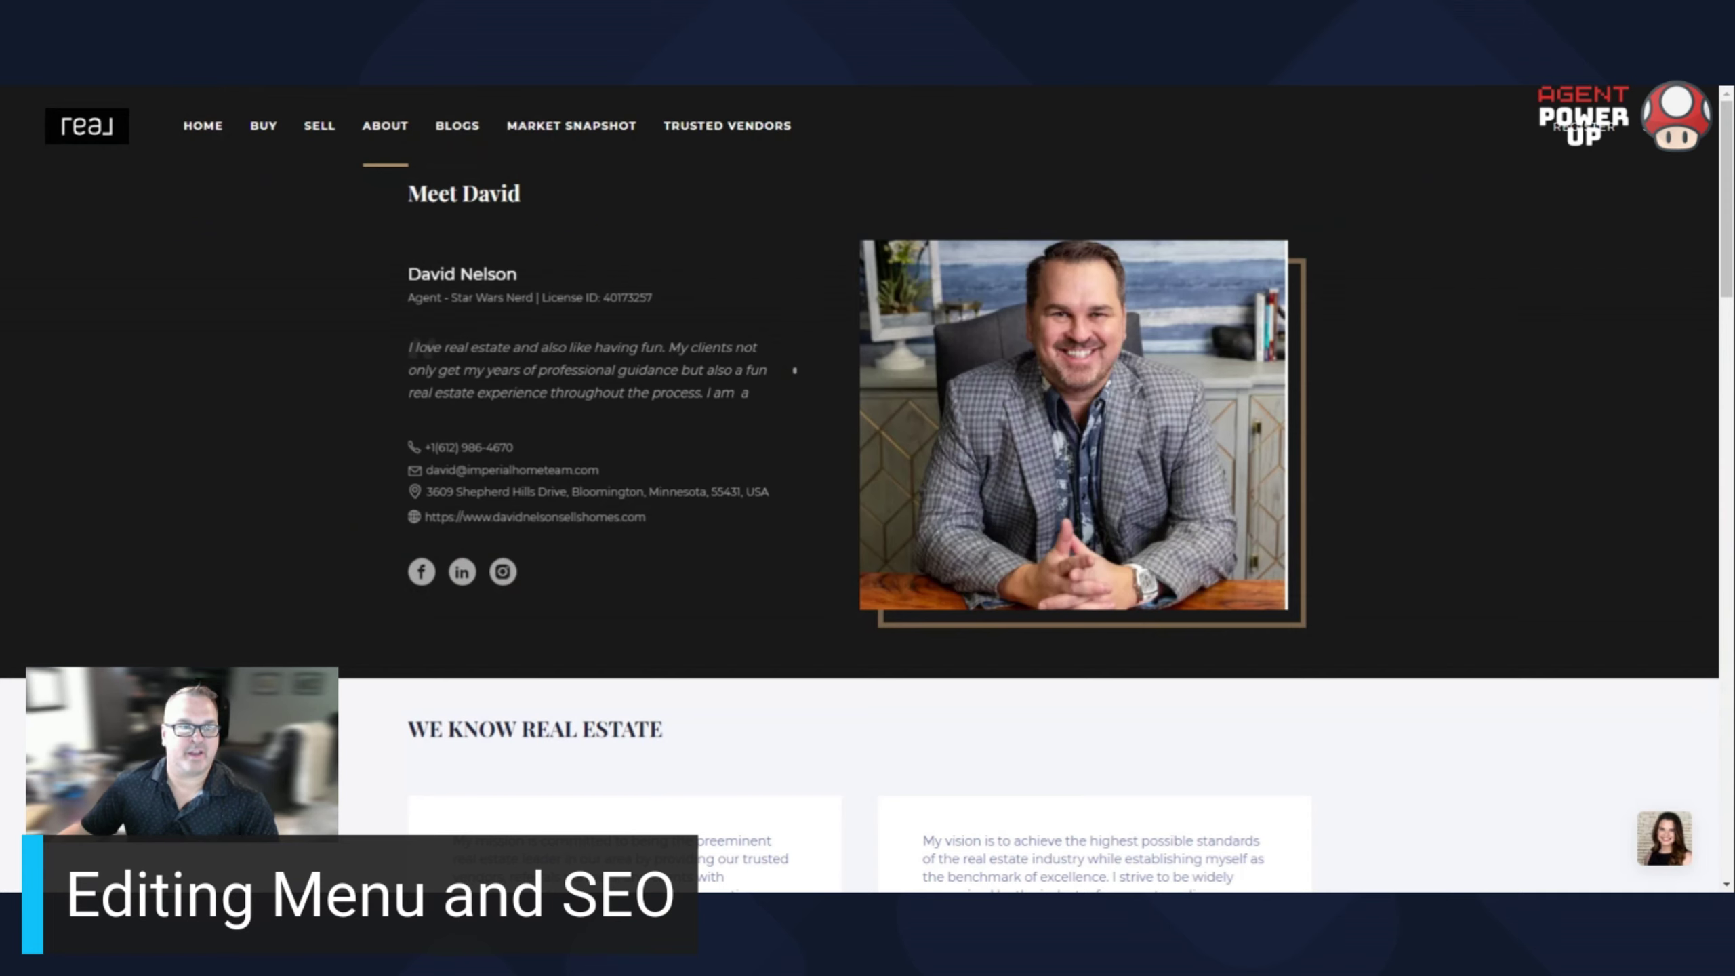
key("F5")
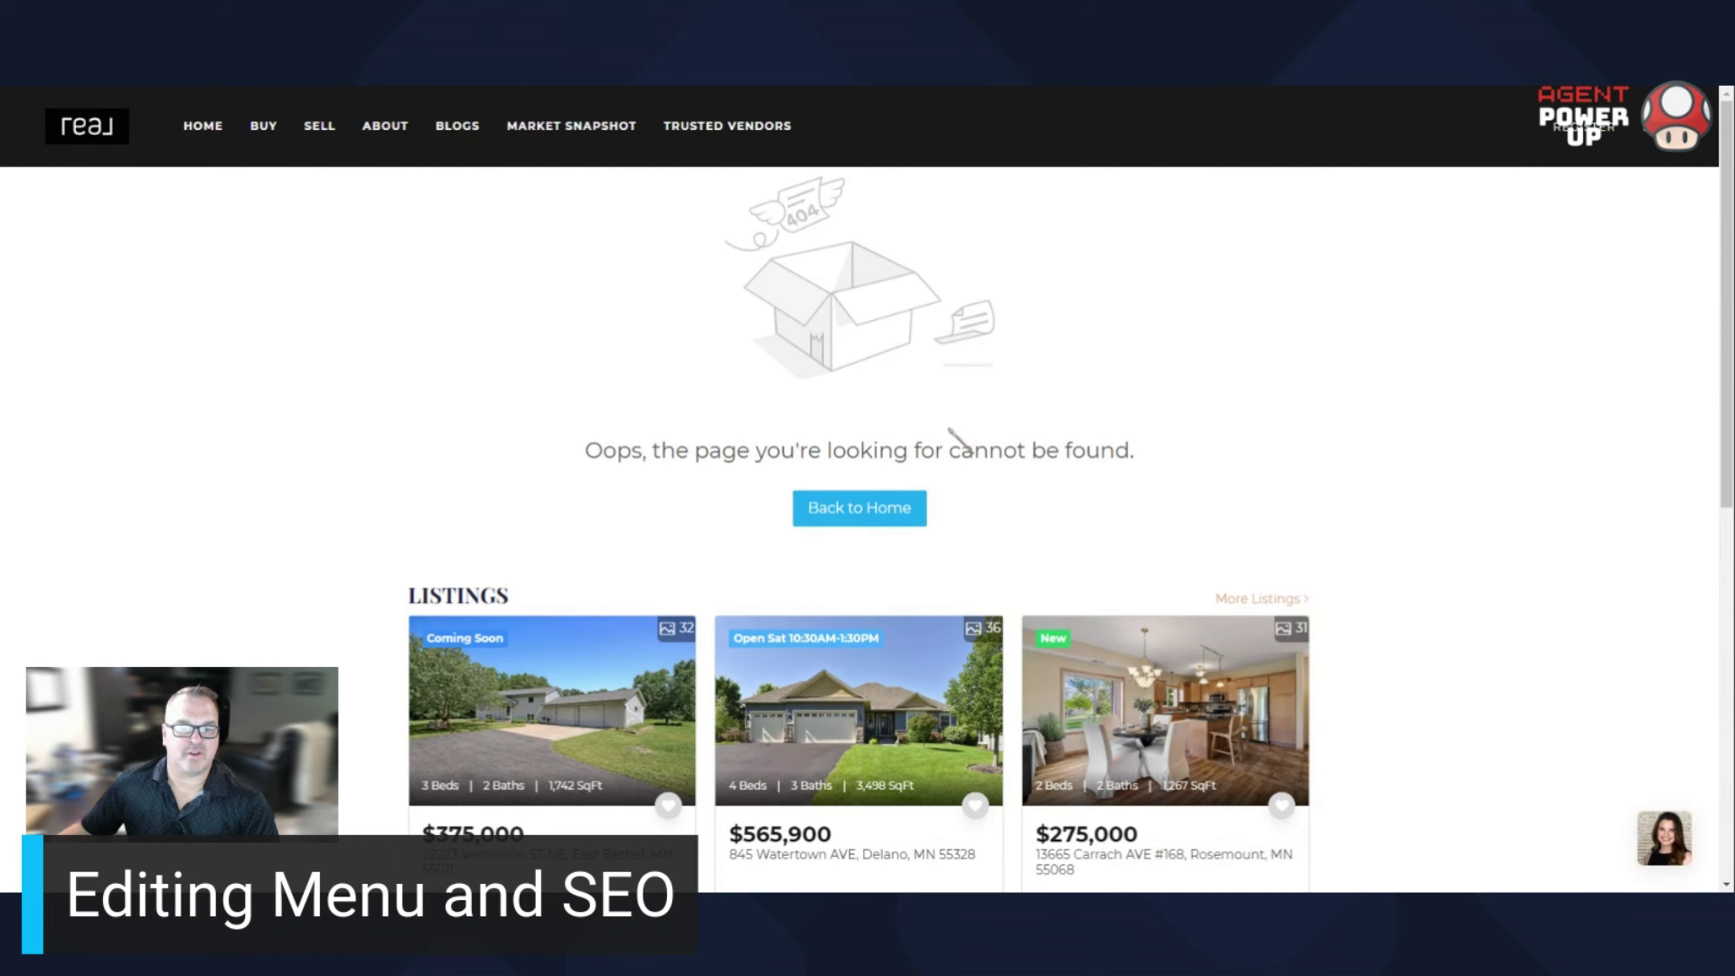
mouse_move(420, 130)
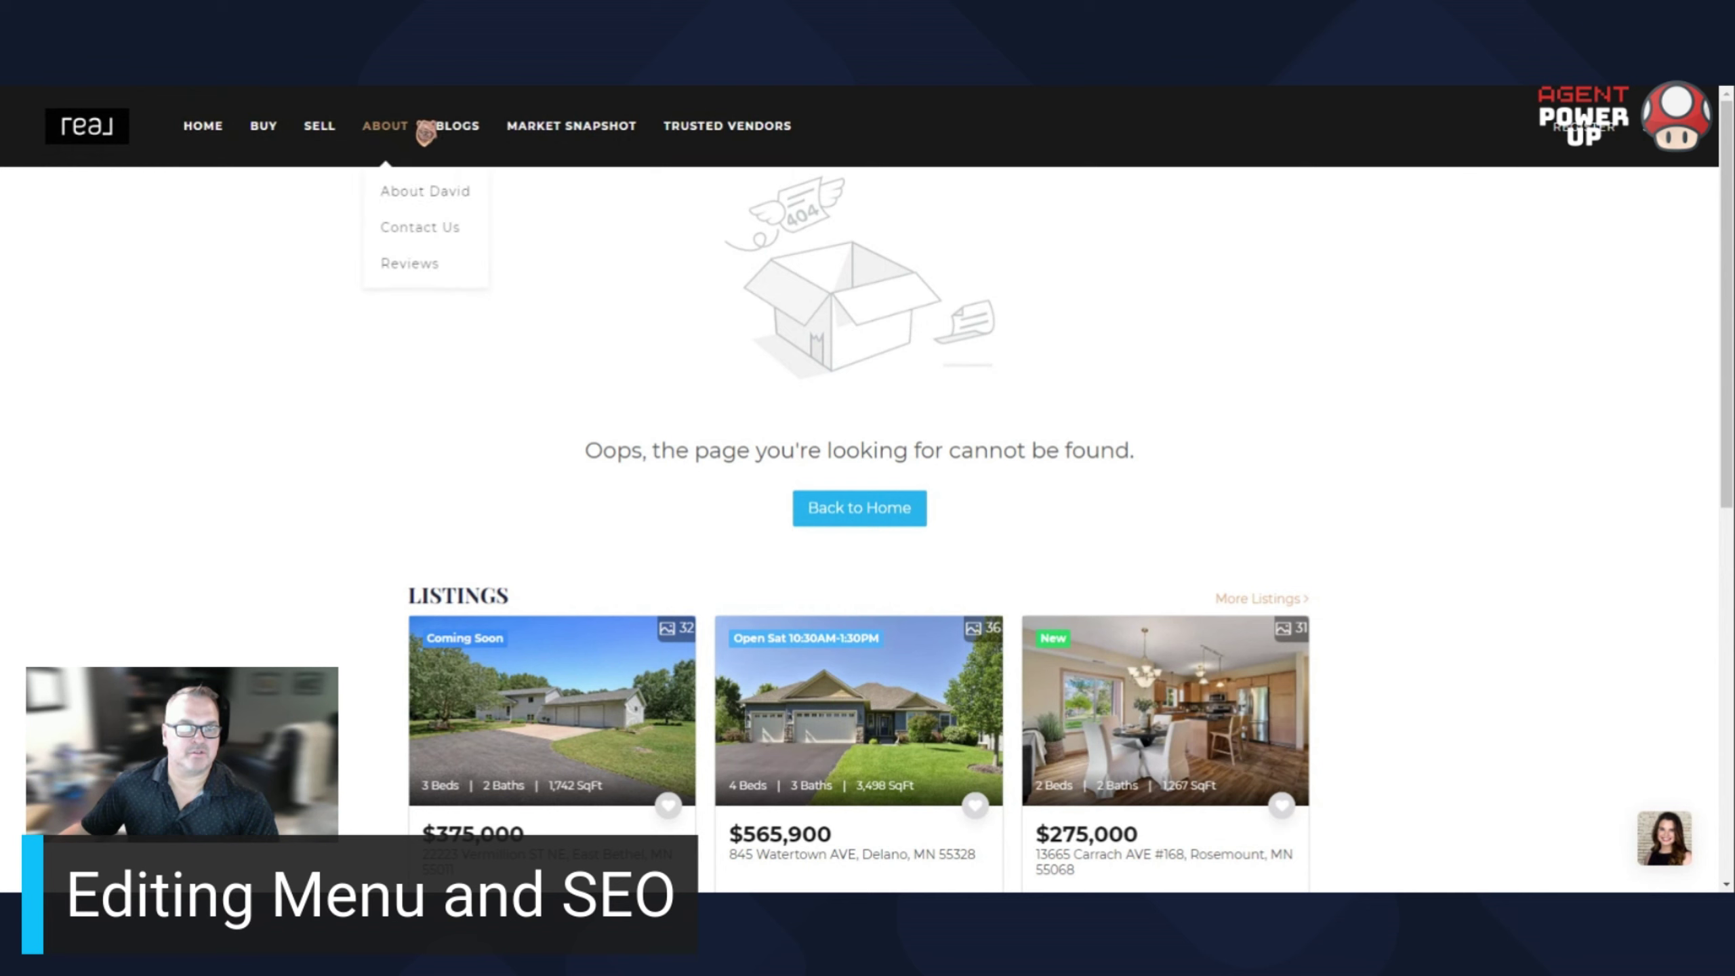
left_click(413, 197)
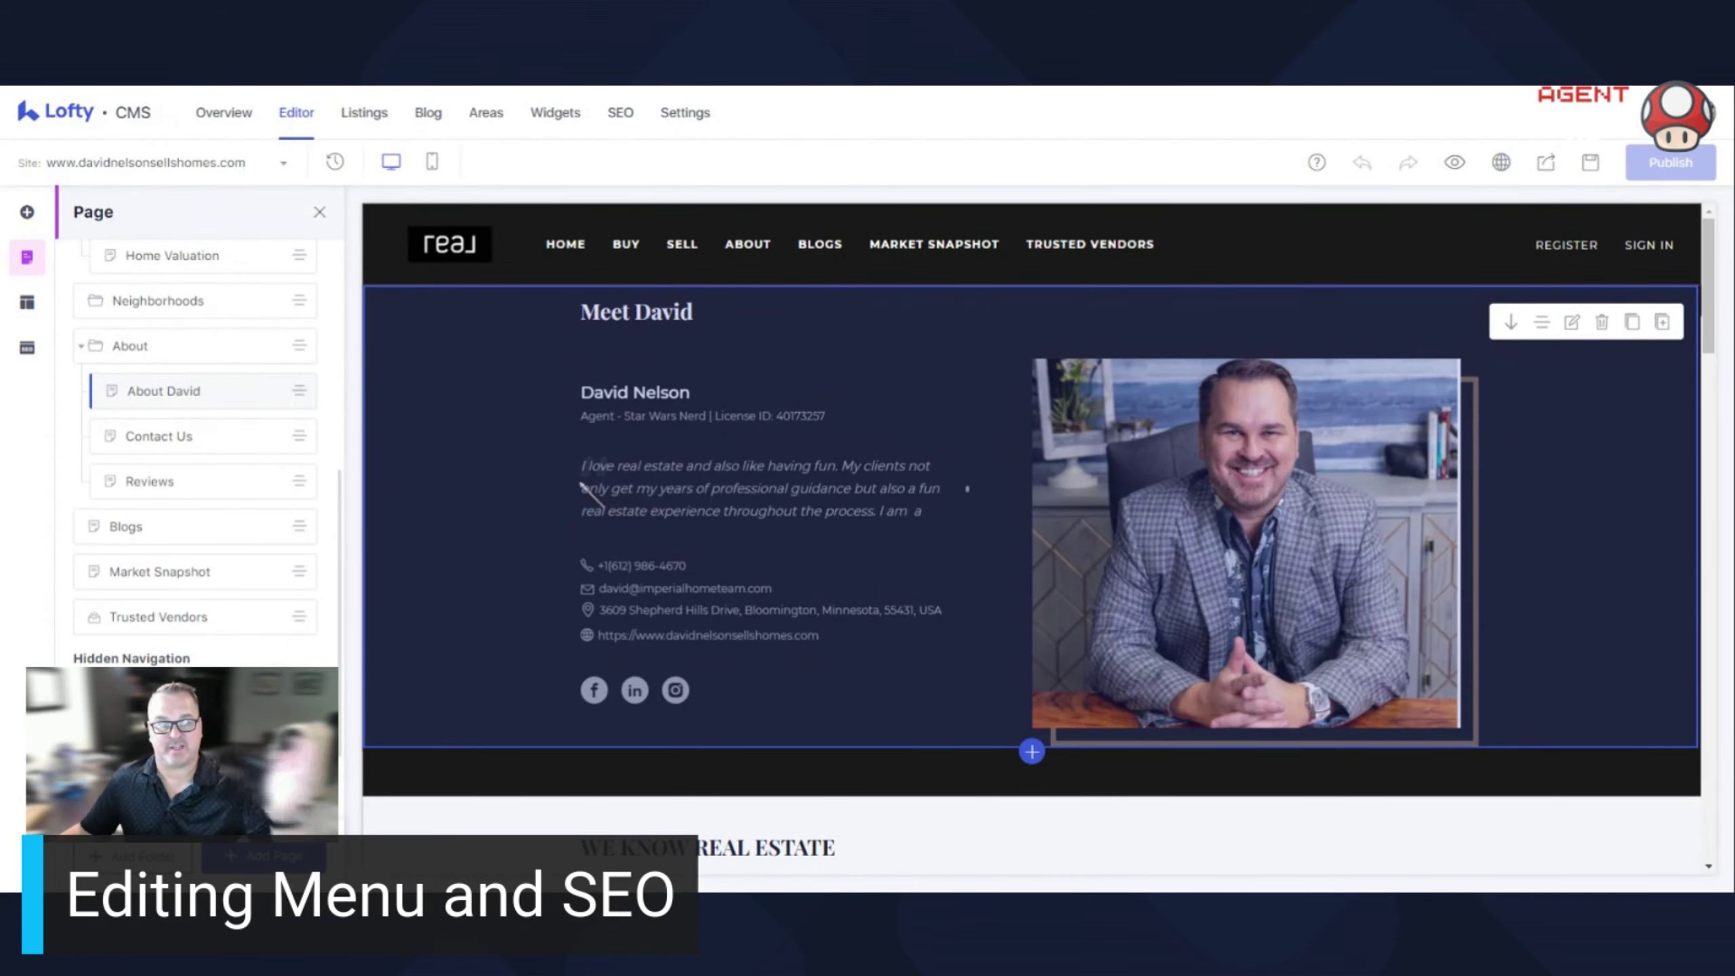
Scroll the editor's Page panel down to the Hidden Navigation section
scroll(171, 616, "down", 2)
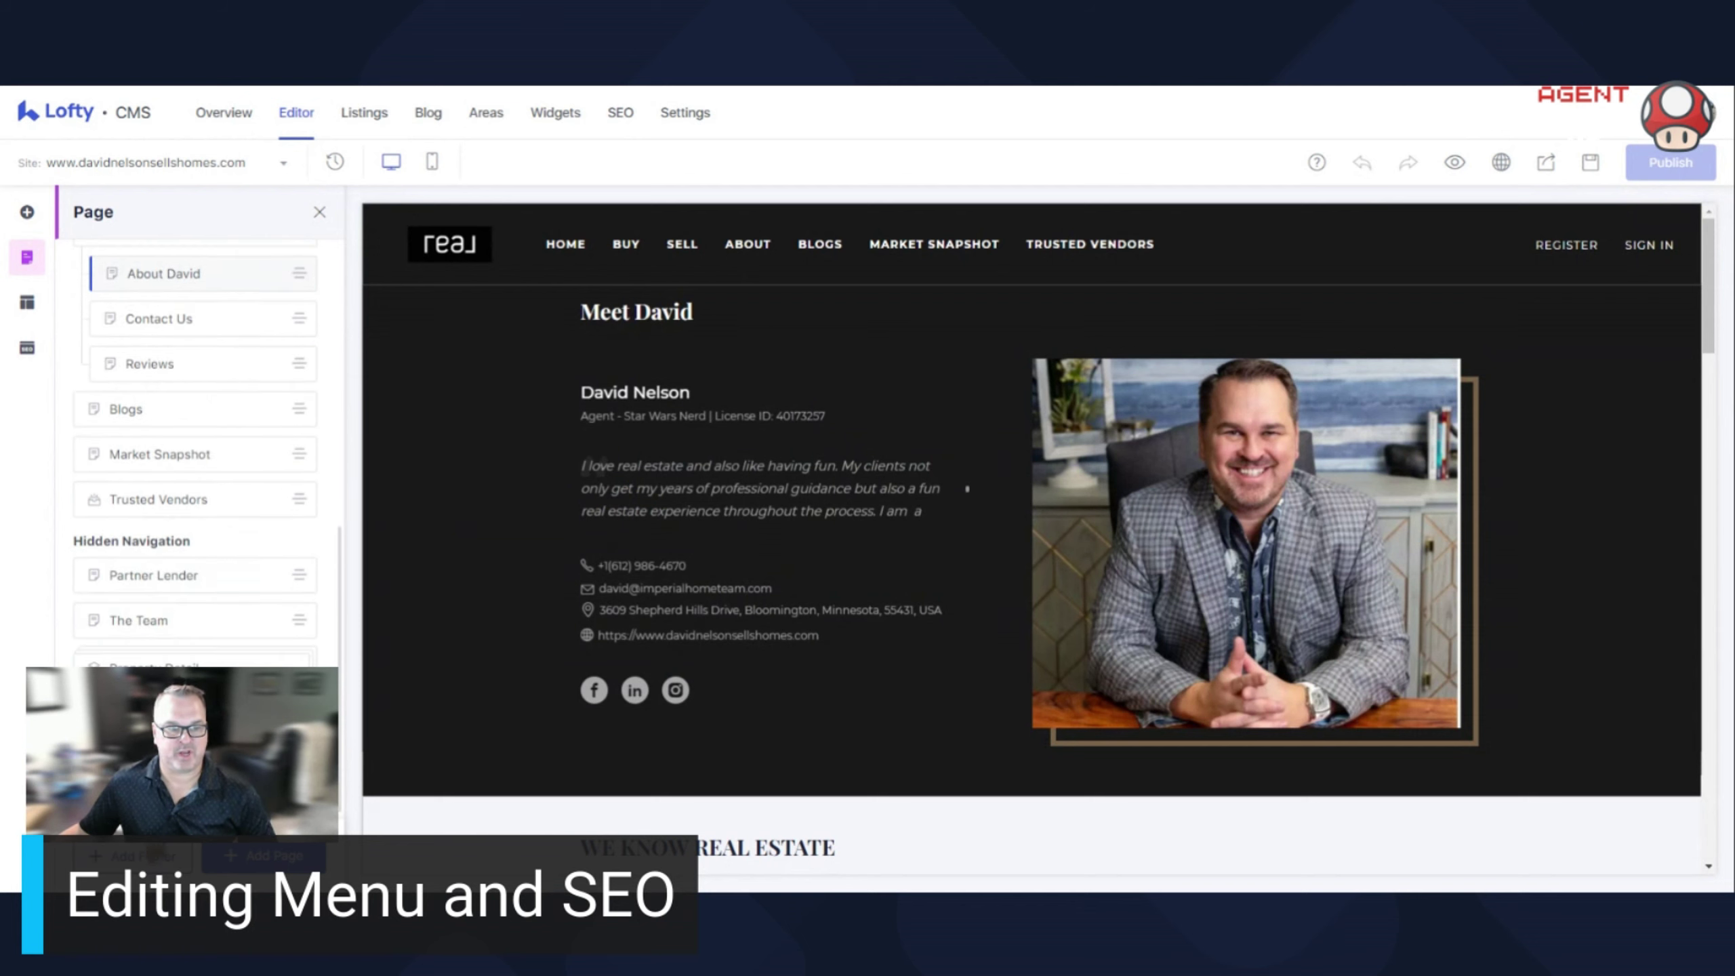